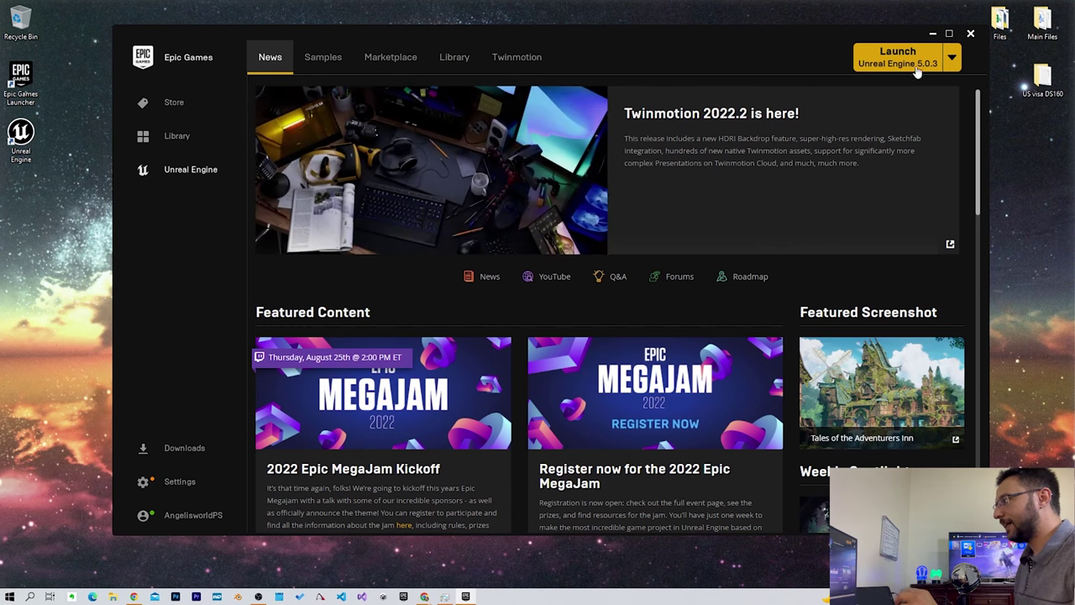
Step: Launch Unreal Engine 5.0.3 from the Library and show the Games project templates
left_click(451, 57)
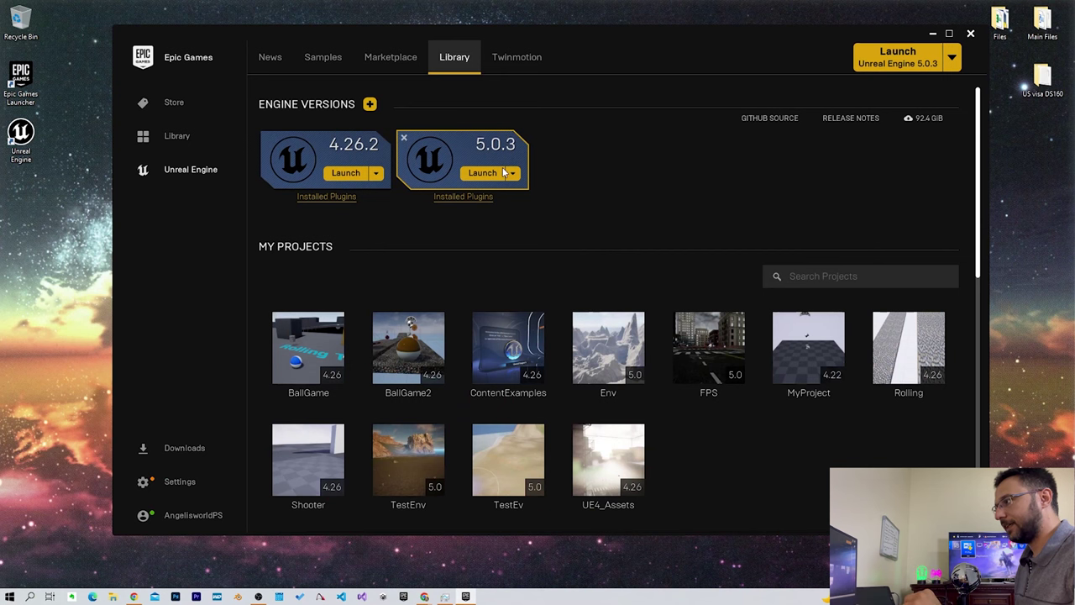
scroll(504, 252, "down", 1)
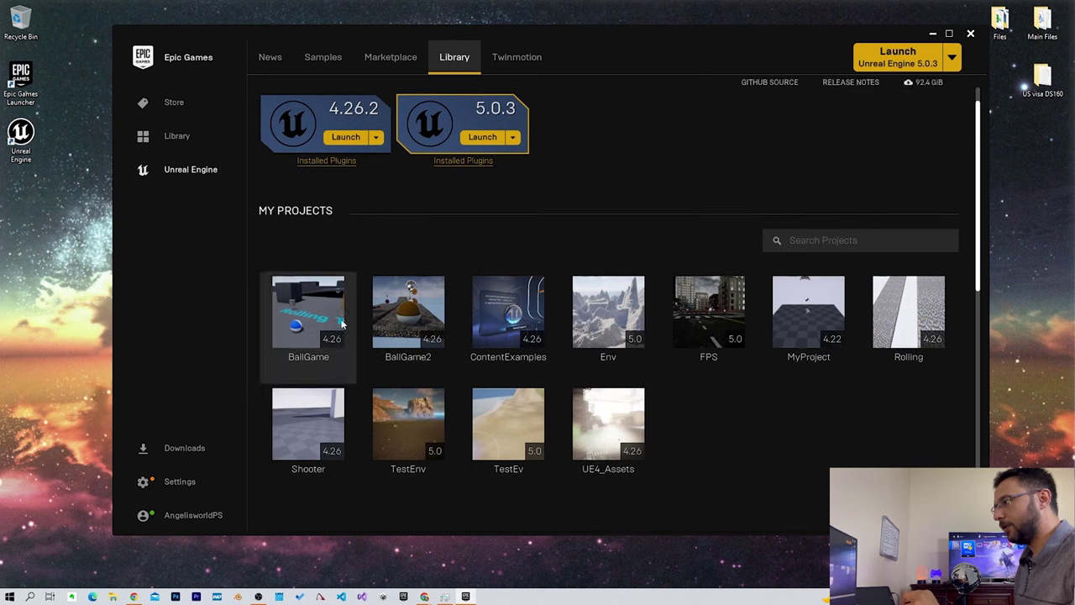
scroll(452, 321, "down", 3)
scroll(479, 353, "down", 2)
scroll(504, 392, "down", 2)
scroll(504, 395, "up", 4)
scroll(476, 382, "up", 3)
scroll(475, 382, "up", 1)
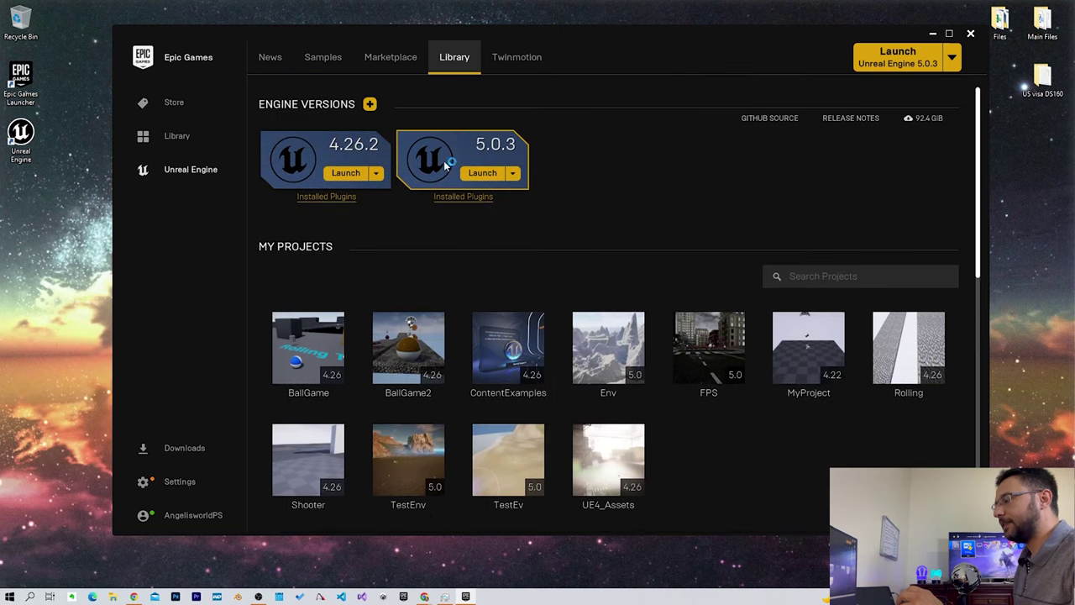
left_click(490, 174)
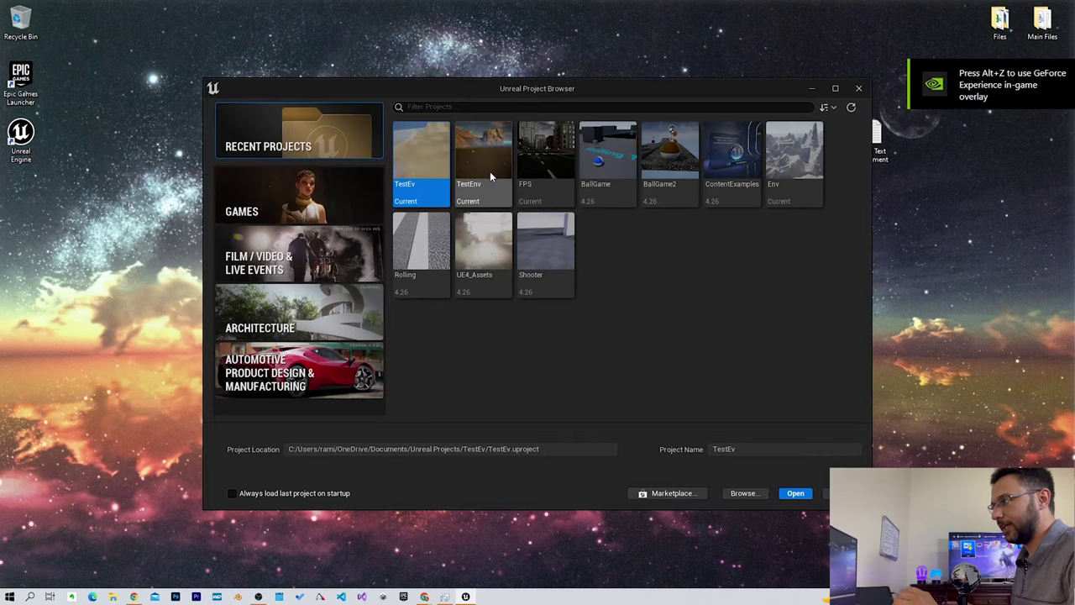
left_click(271, 210)
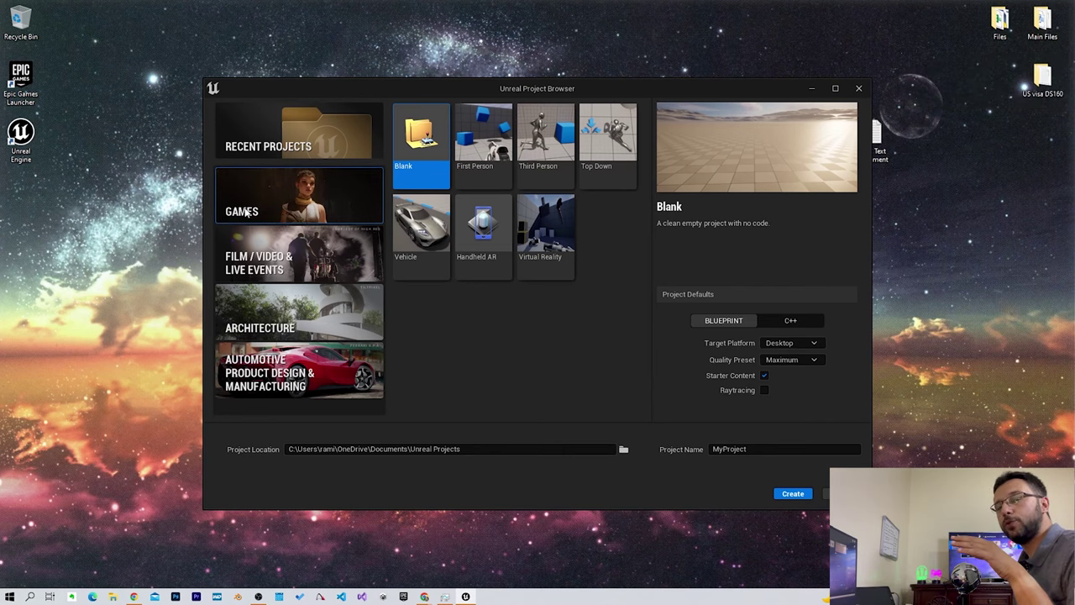
Step: Create a Third Person project named SF and dismiss the graphics-driver warning
left_click(551, 166)
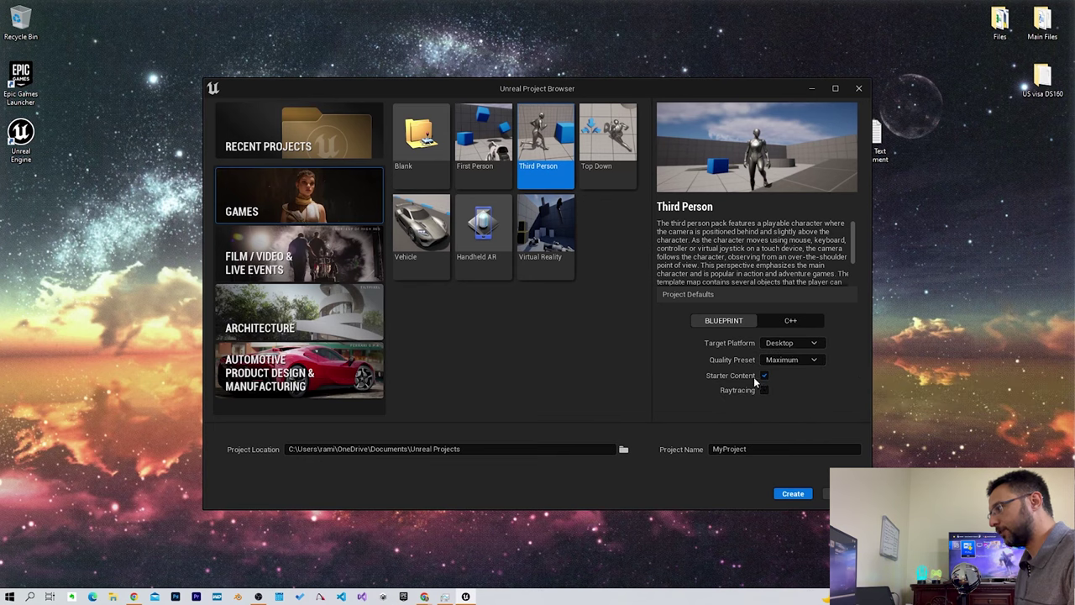
type("SF")
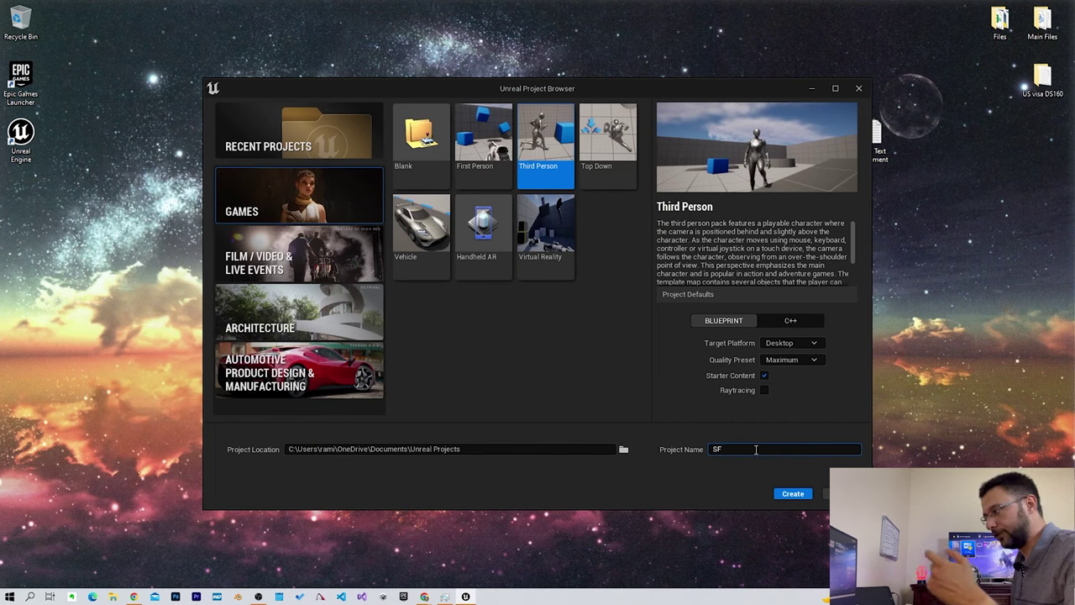
left_click(790, 496)
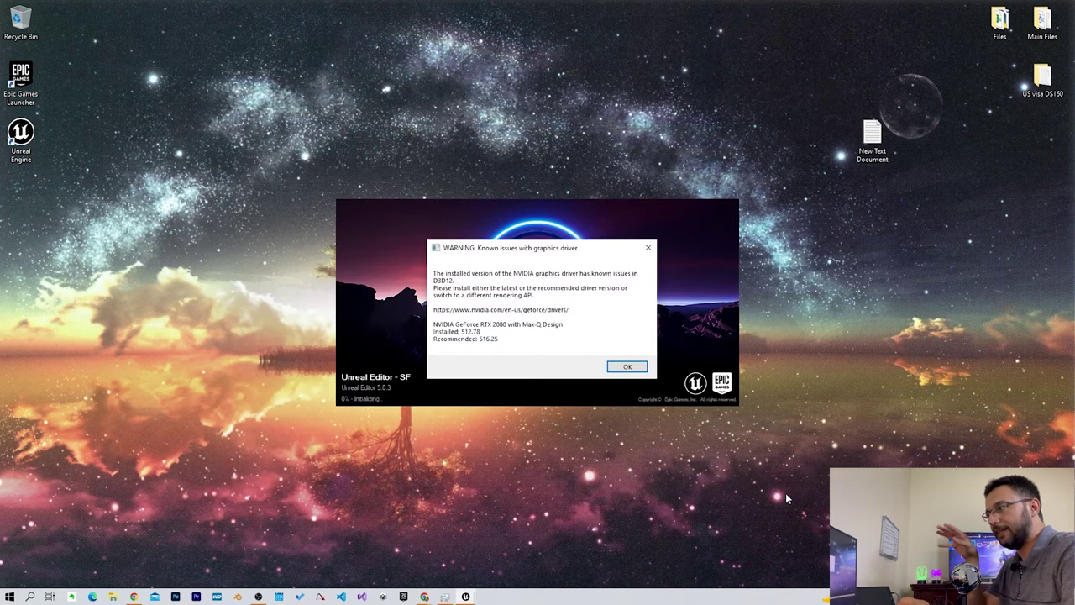
key("Return")
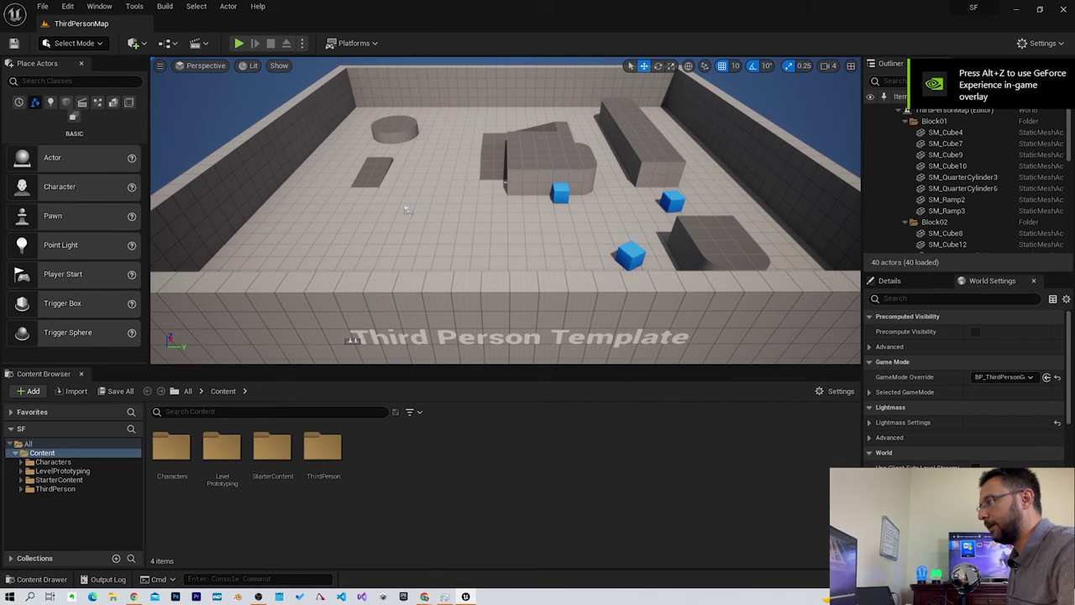
Step: Play-test the Third Person arena briefly, stop it, and bring the Epic Games Launcher back
right_click_drag(504, 210, 496, 218)
right_click_drag(487, 330, 488, 329)
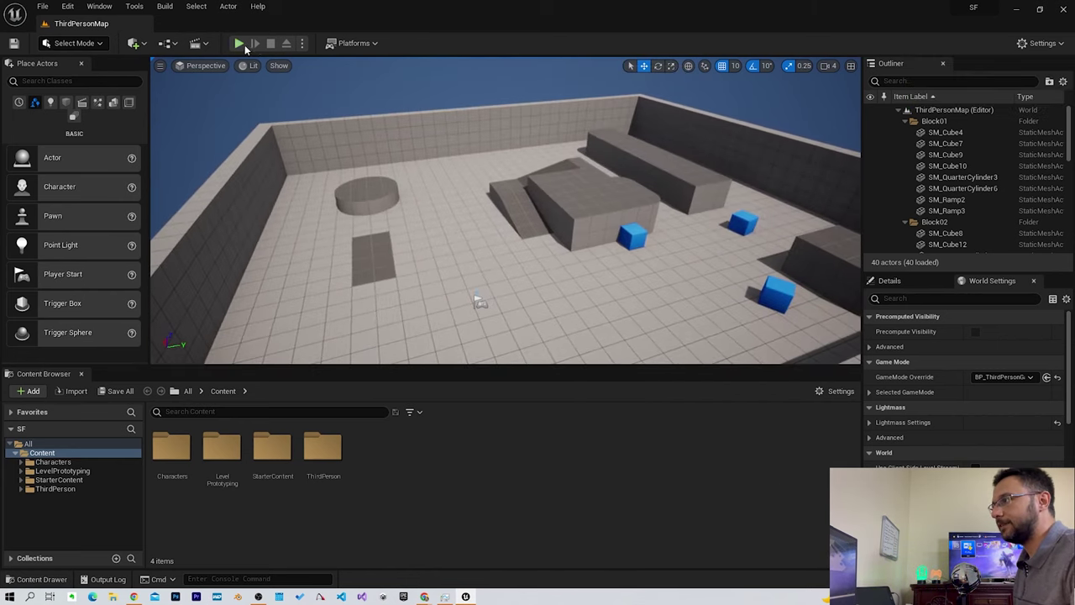
left_click(239, 43)
left_click(399, 191)
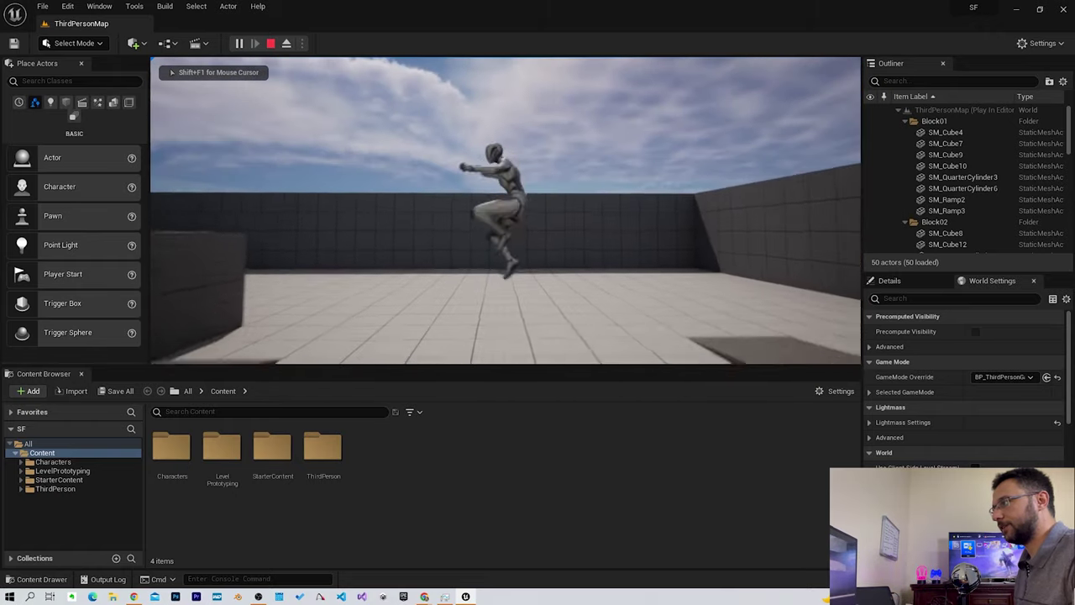
key("Escape")
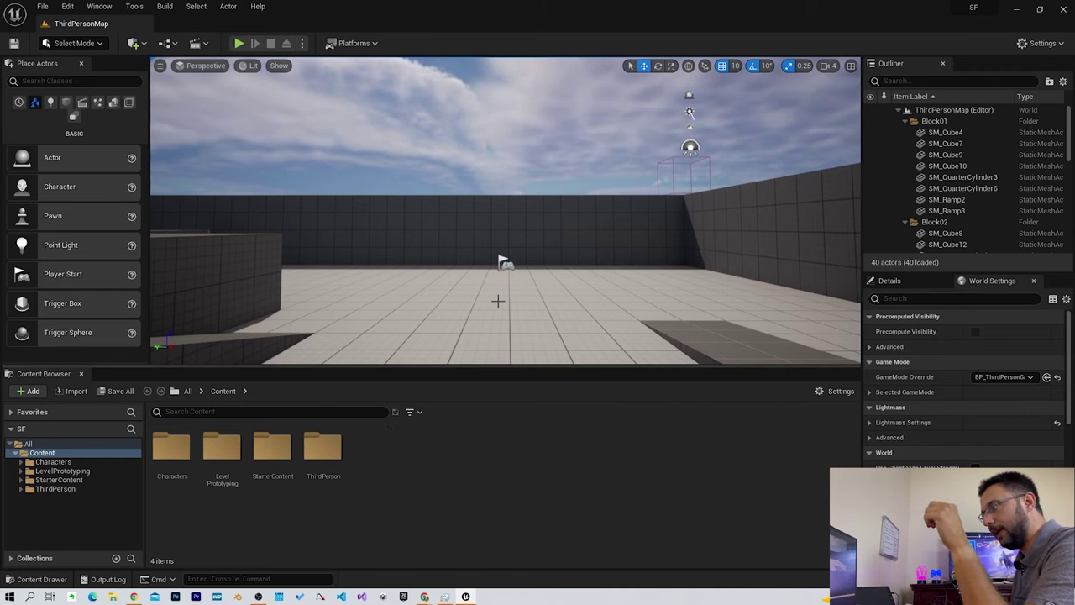
left_click(415, 597)
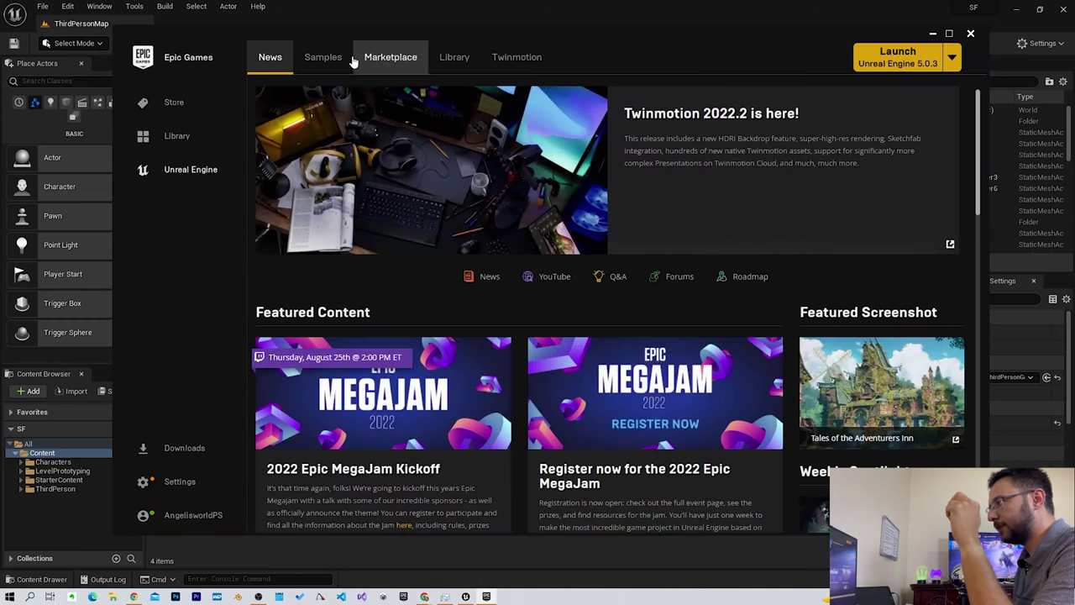
Step: Search the Marketplace for 'polar s' and open the Polar Sci-Fi Facility product page
left_click(401, 59)
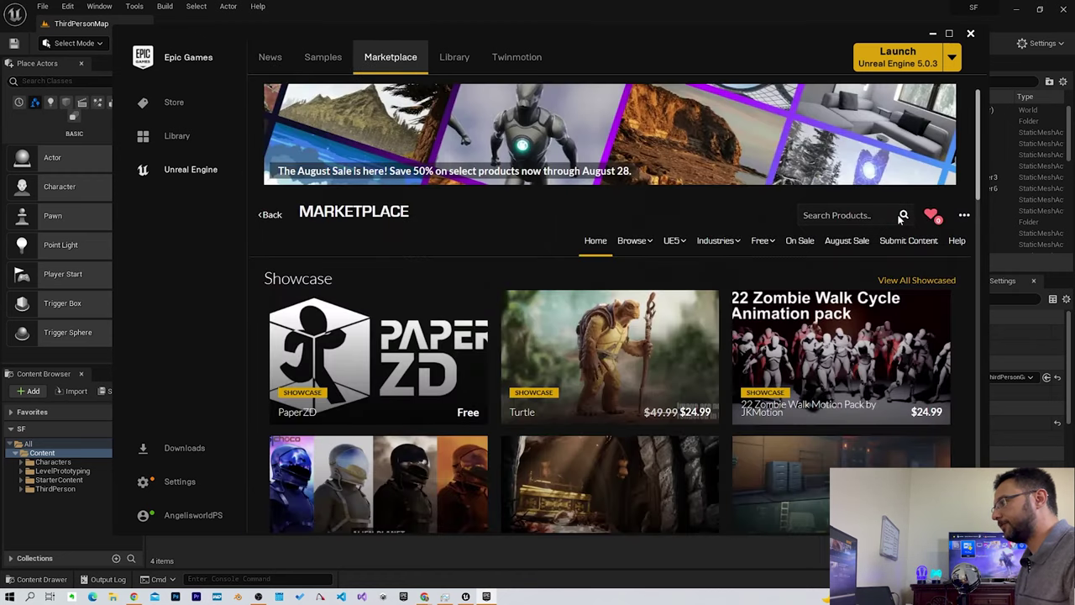
left_click(855, 215)
type("pol")
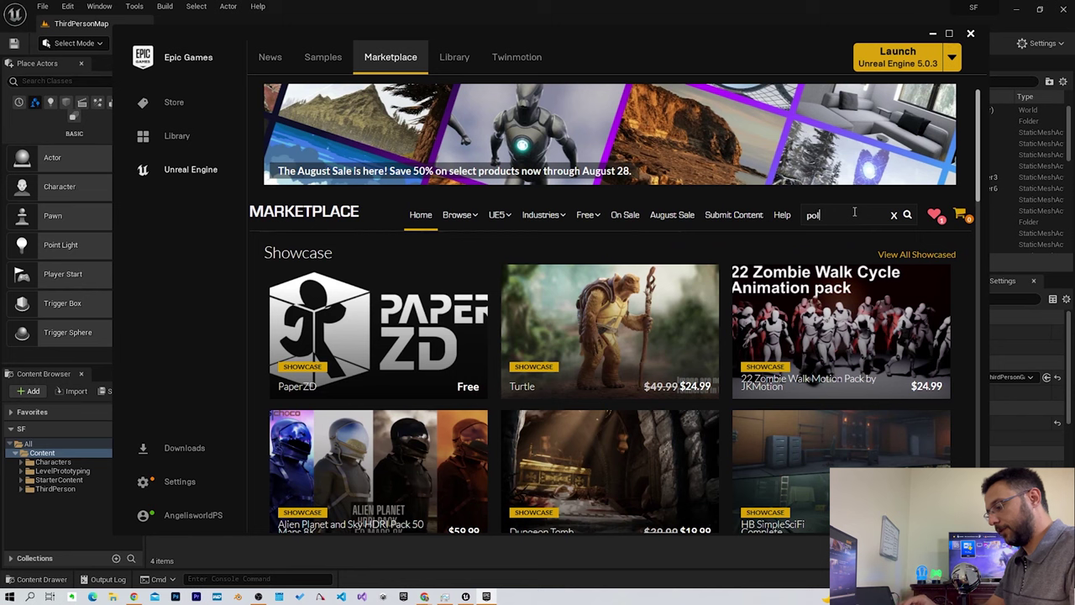
type("ar s")
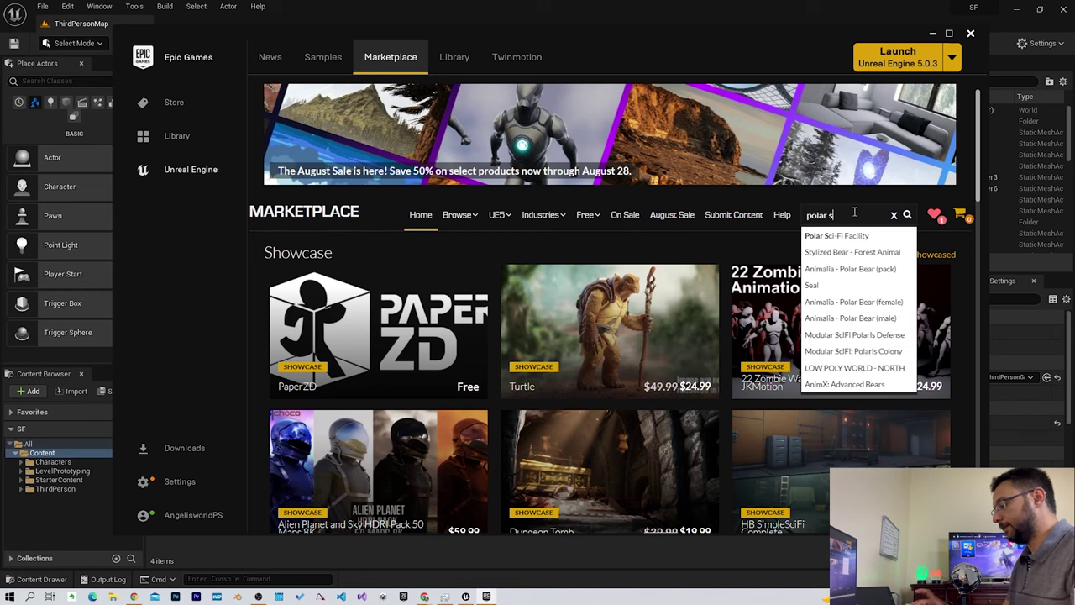
key("Return")
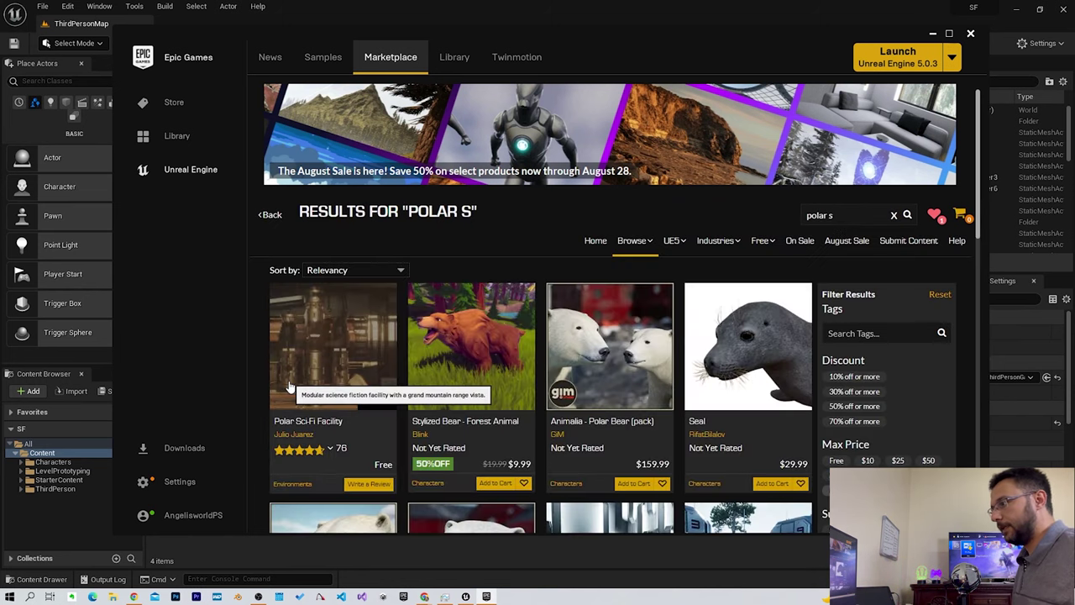
scroll(298, 349, "down", 3)
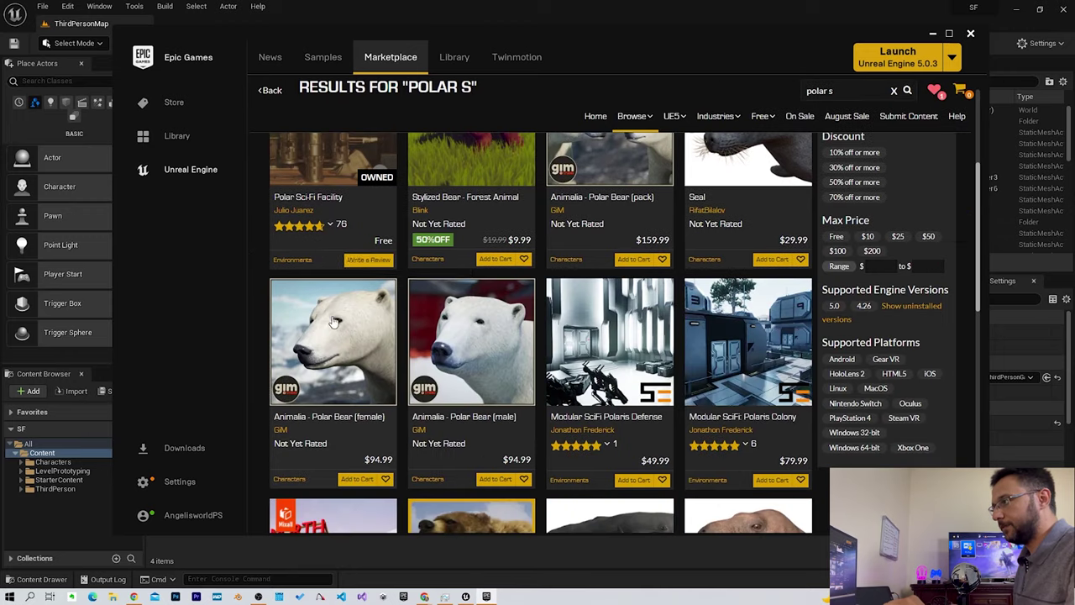
scroll(277, 311, "up", 2)
left_click(362, 280)
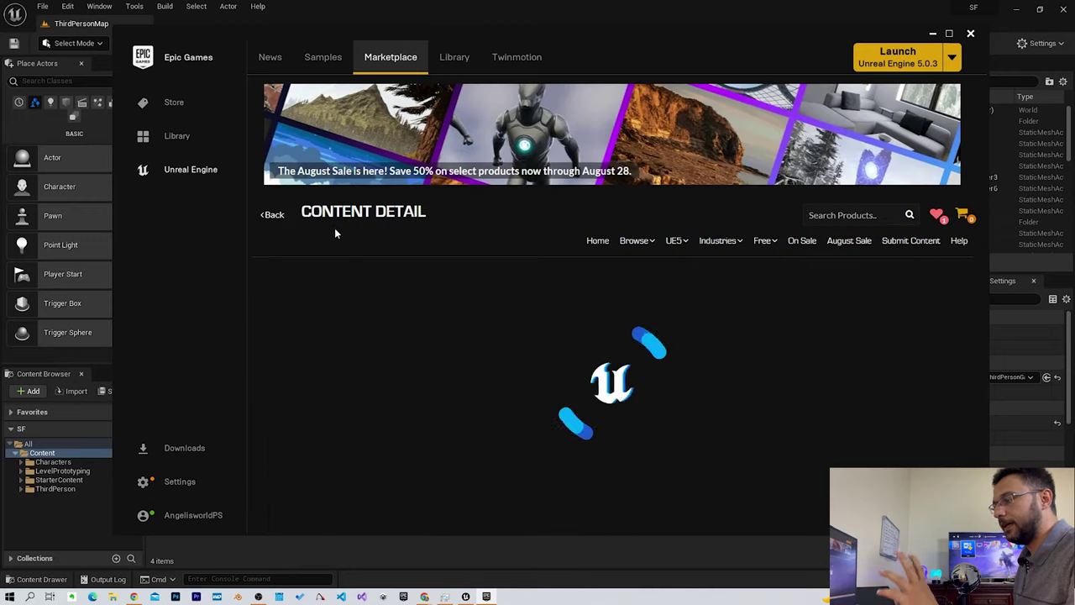
scroll(504, 302, "down", 1)
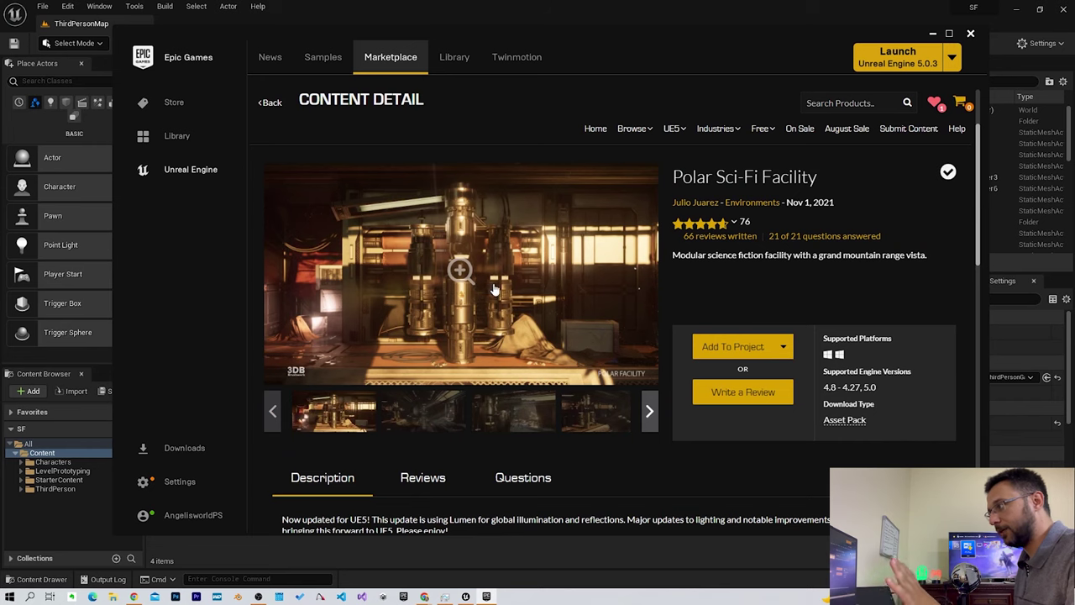
Step: Add the Polar Sci-Fi Facility pack to the SF project
left_click(737, 356)
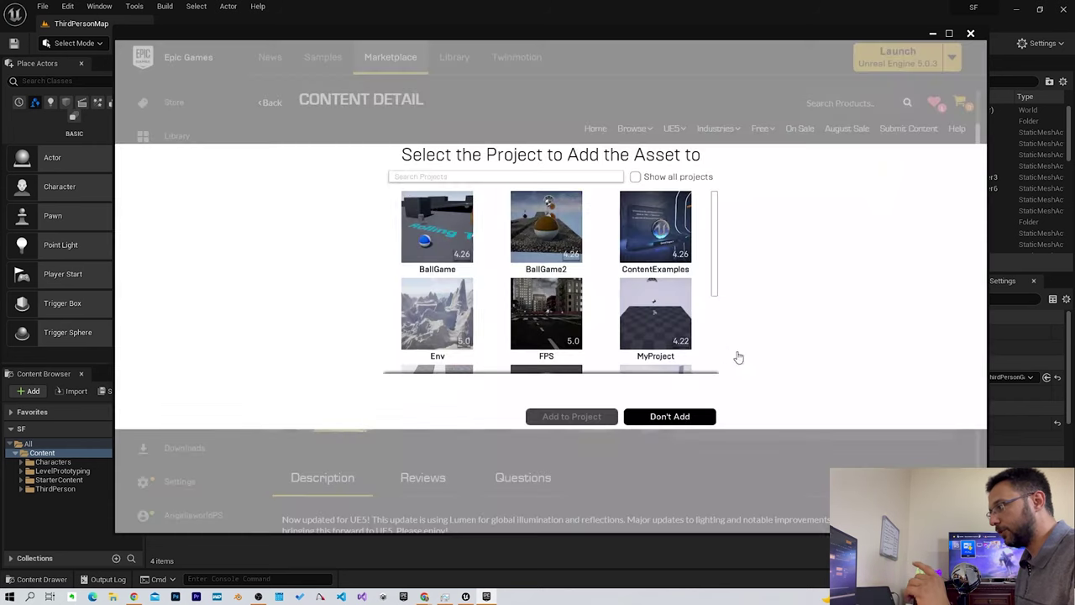
left_click(761, 352)
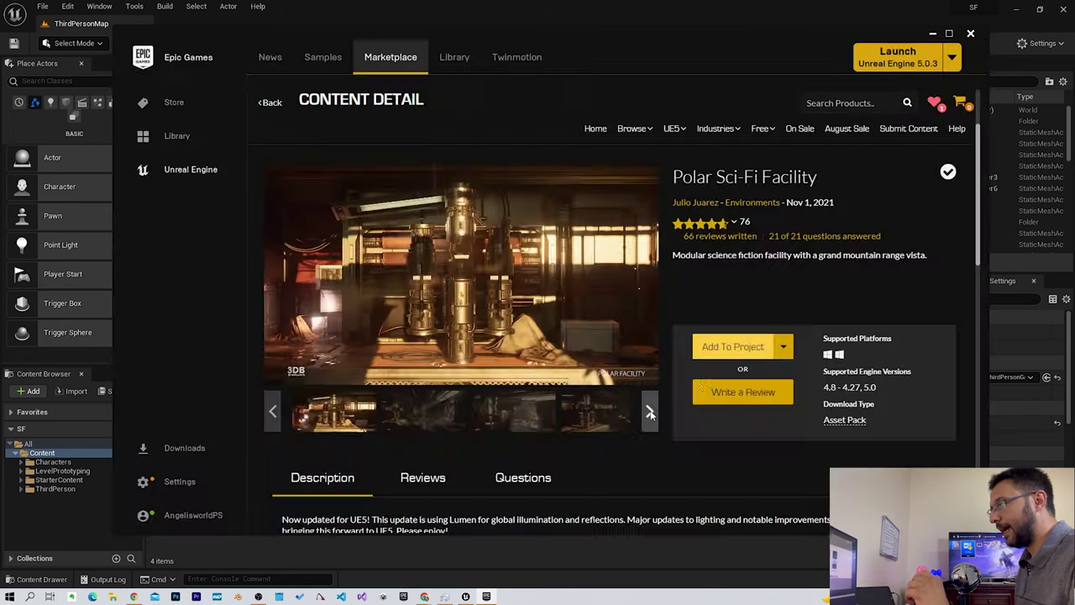
left_click(761, 353)
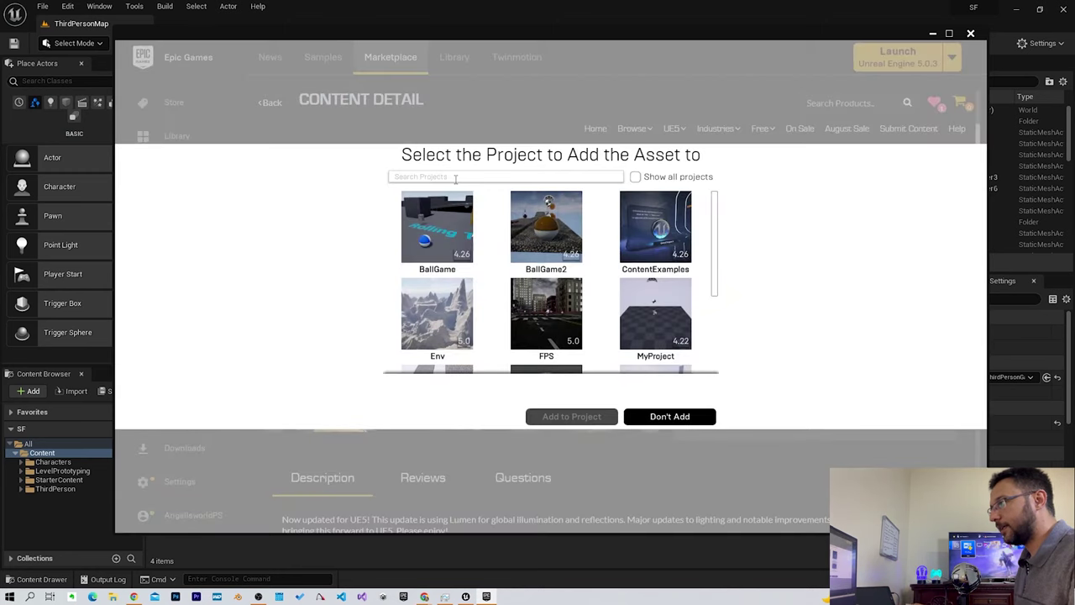
type("sf")
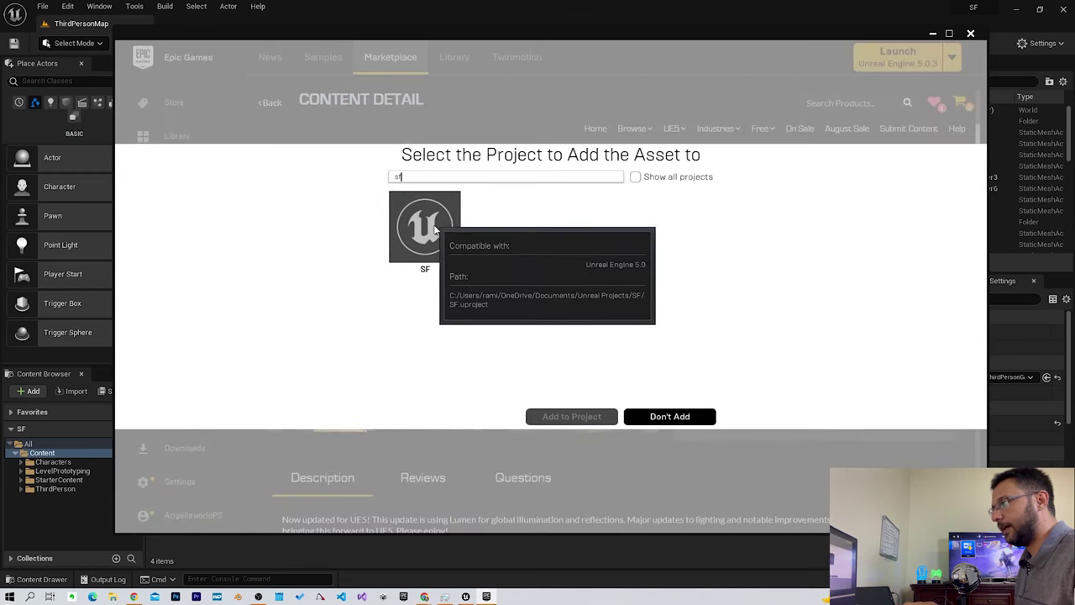
left_click(415, 234)
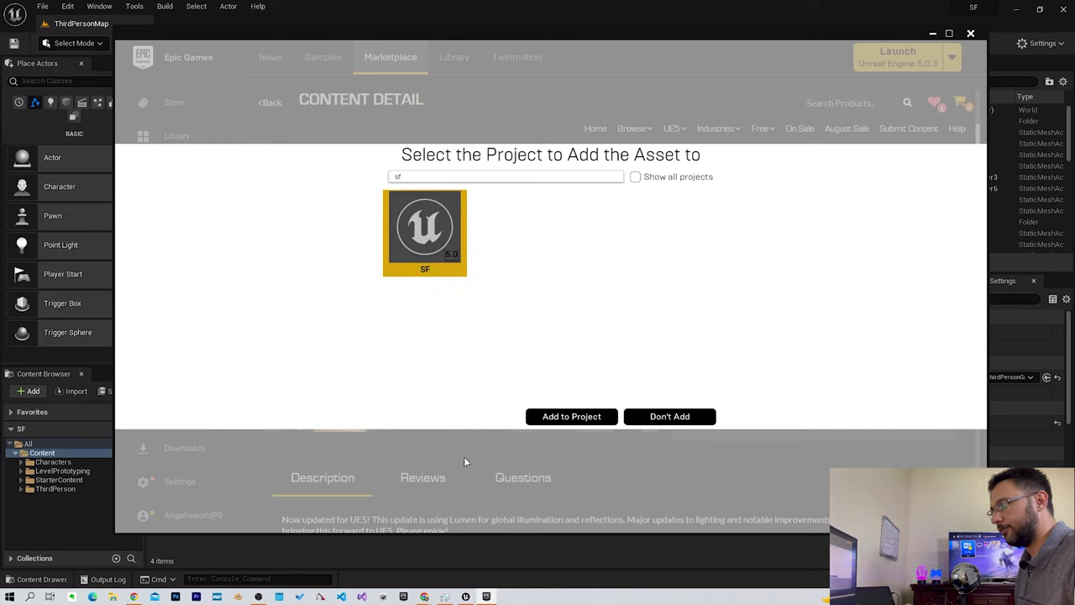
left_click(563, 418)
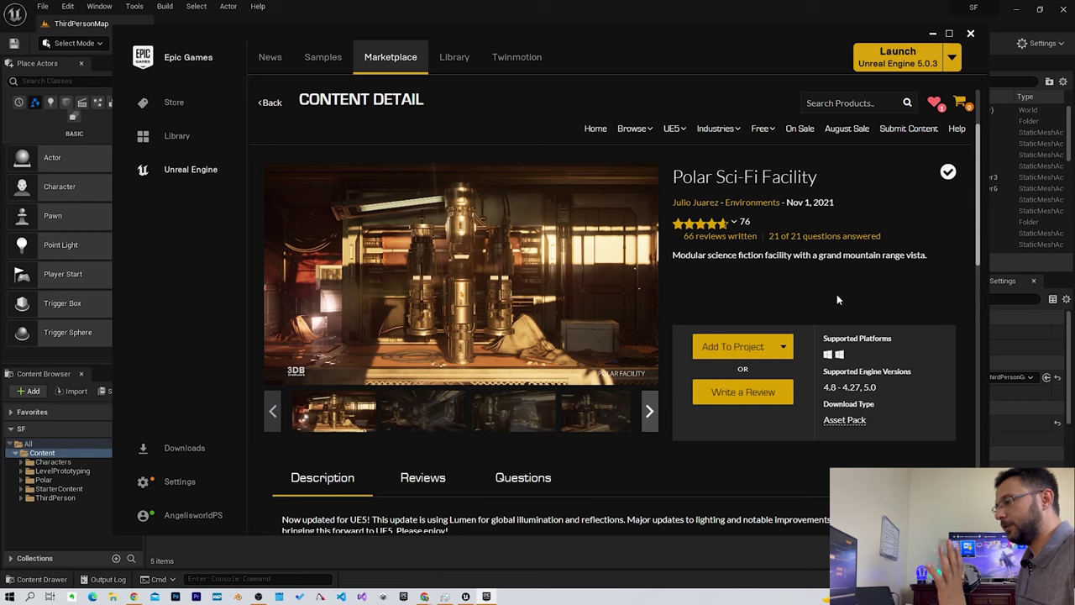
Step: Back in the editor, browse Content > Polar > Maps and load PolarFacility_Example_Map_Sunset
left_click(933, 35)
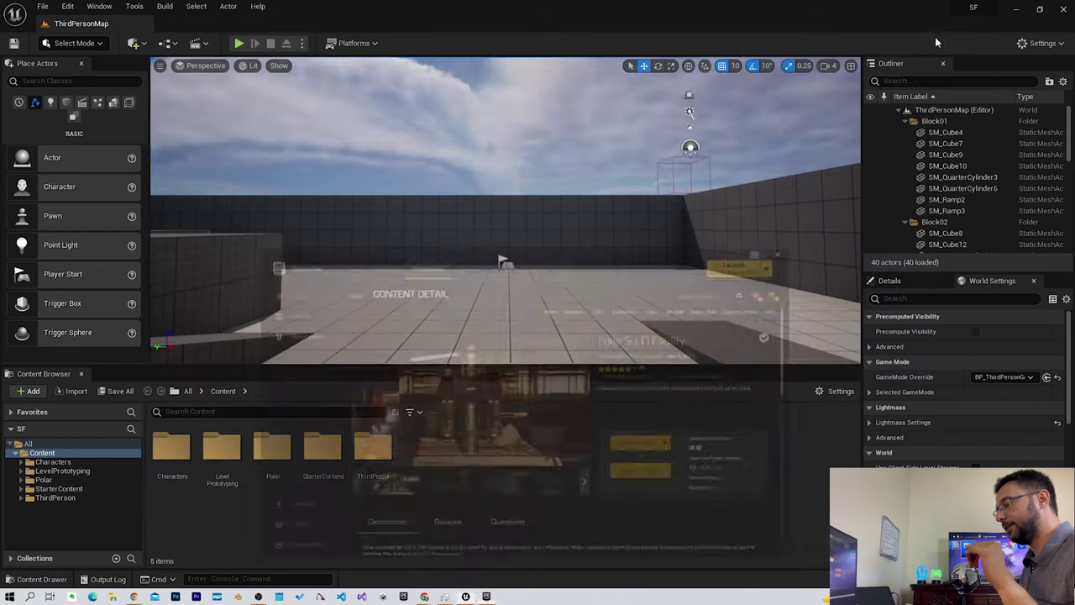
left_click(52, 471)
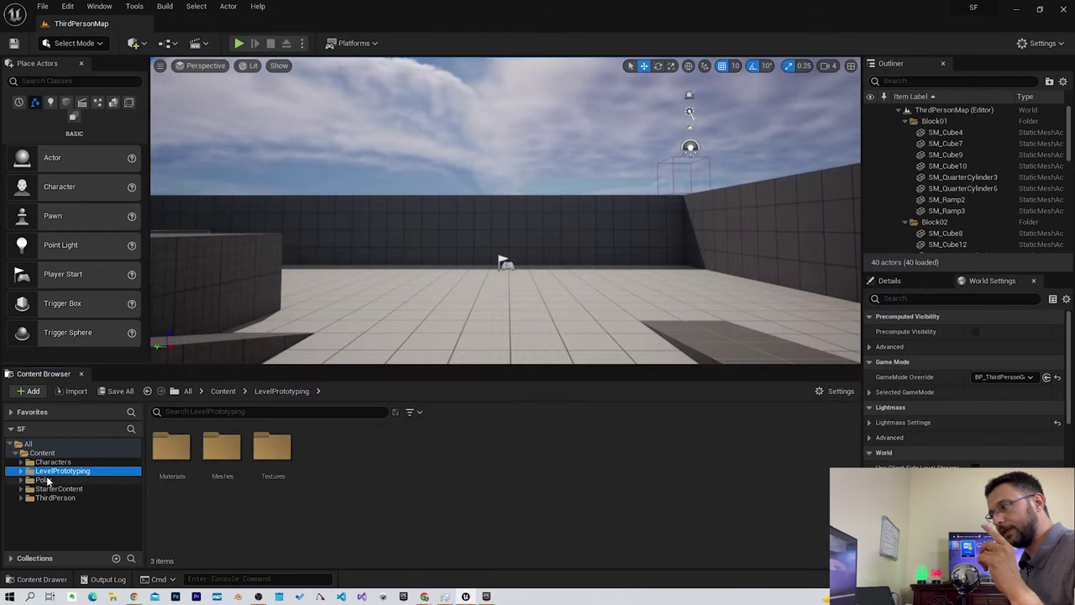
left_click(44, 480)
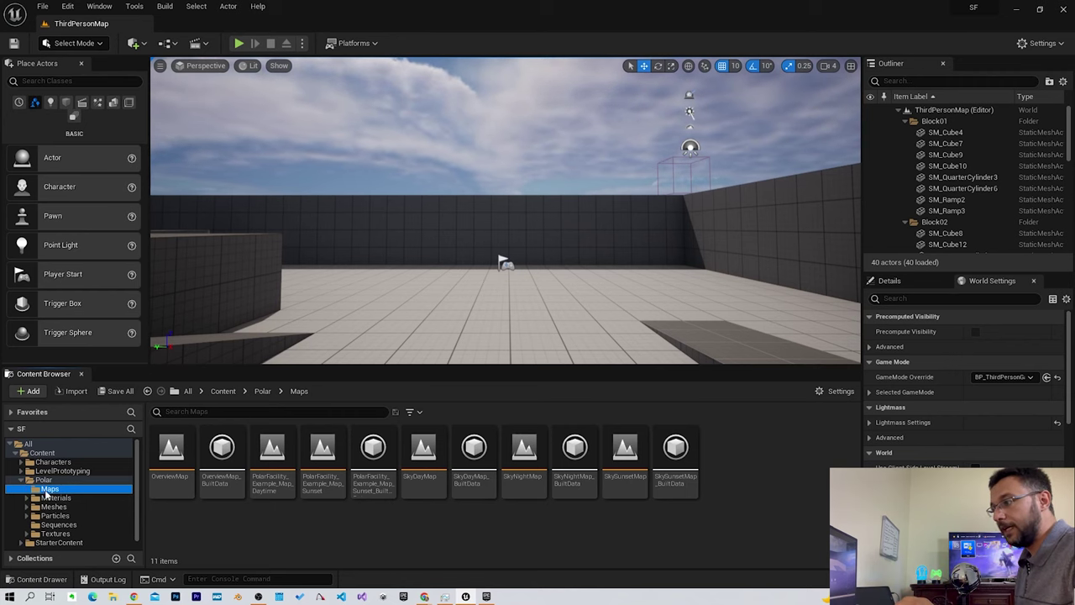
left_click(37, 480)
double_click(171, 441)
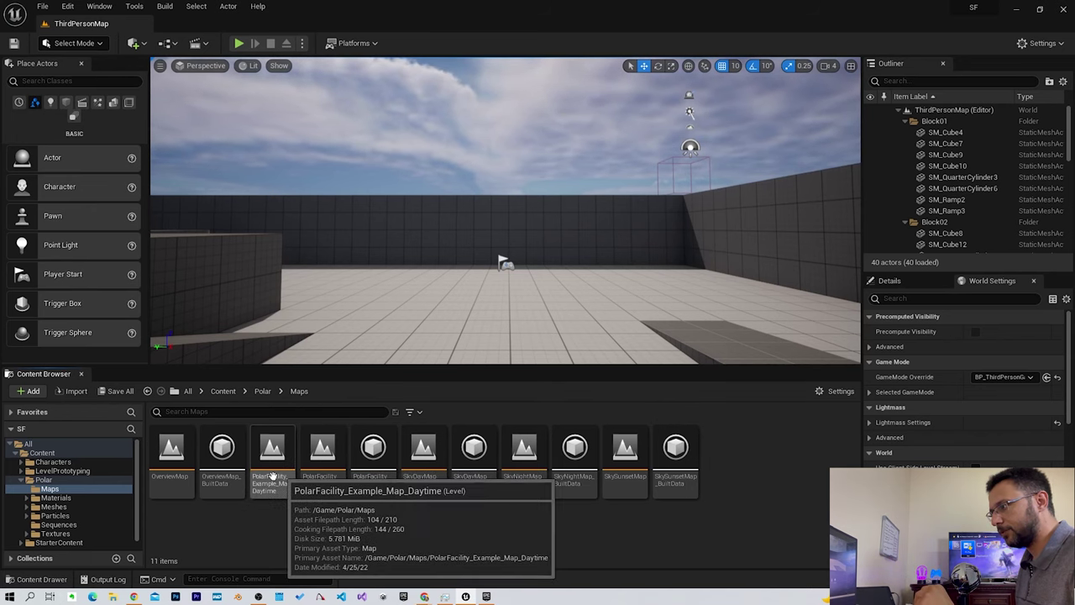
double_click(323, 457)
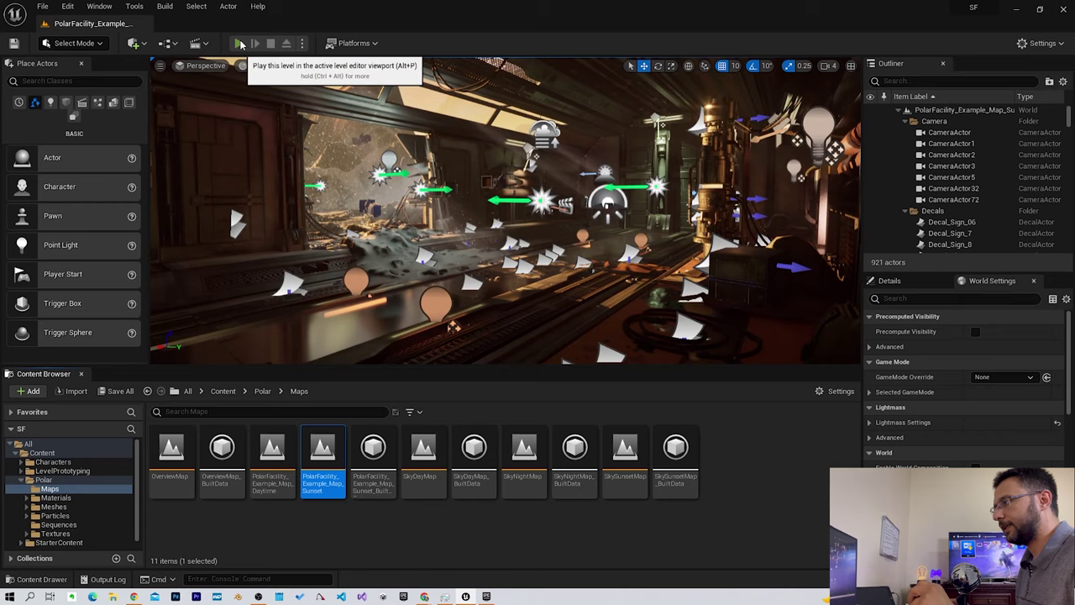
left_click(241, 44)
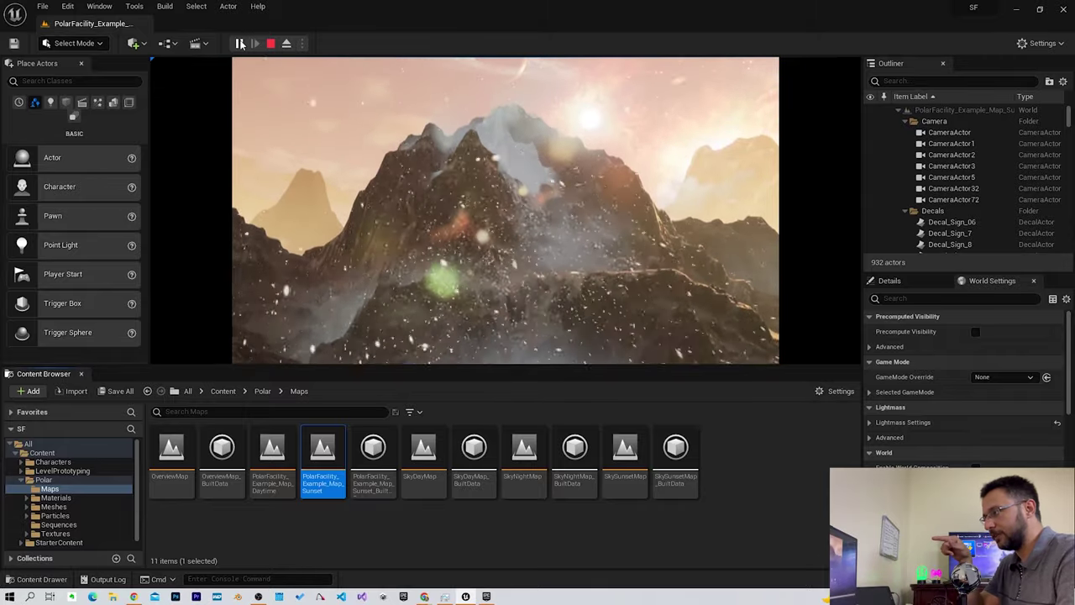
key("Escape")
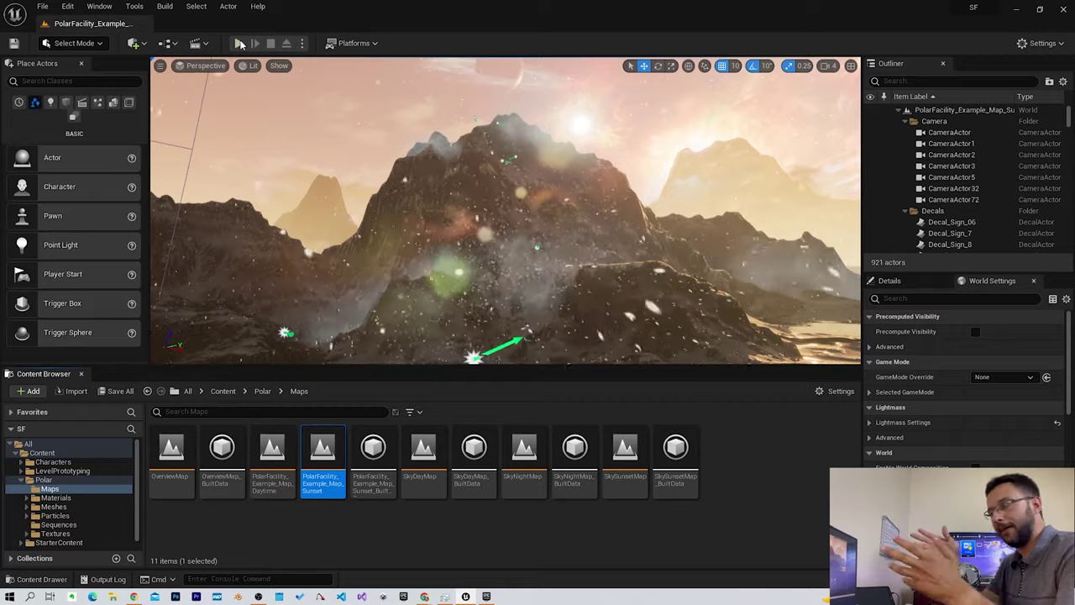
Step: Open the sunset level's Level Blueprint and dock it as a tab beside the level editor
left_click(169, 44)
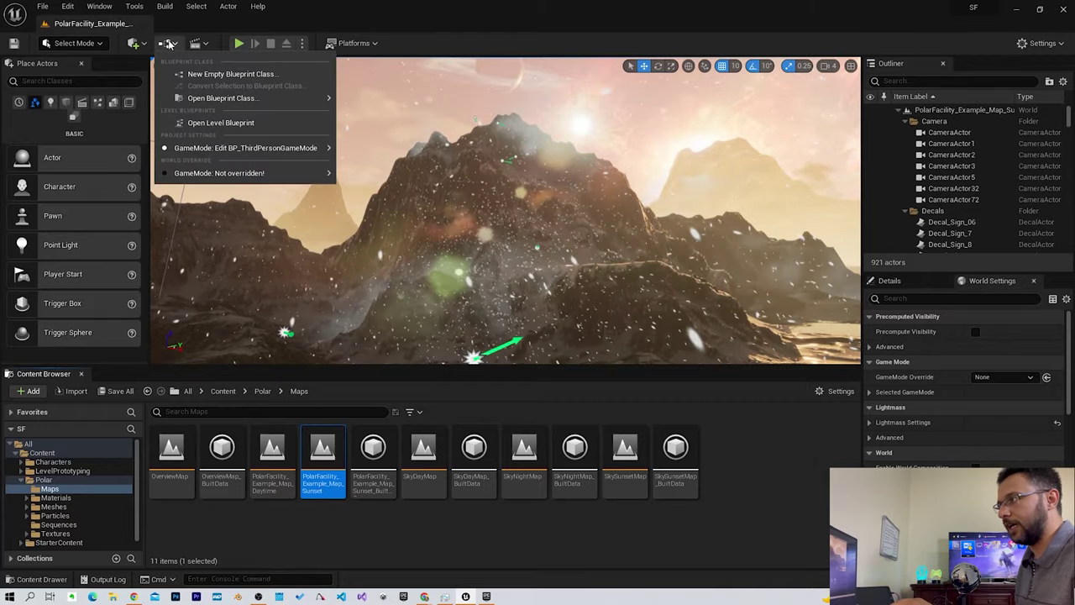
left_click(262, 125)
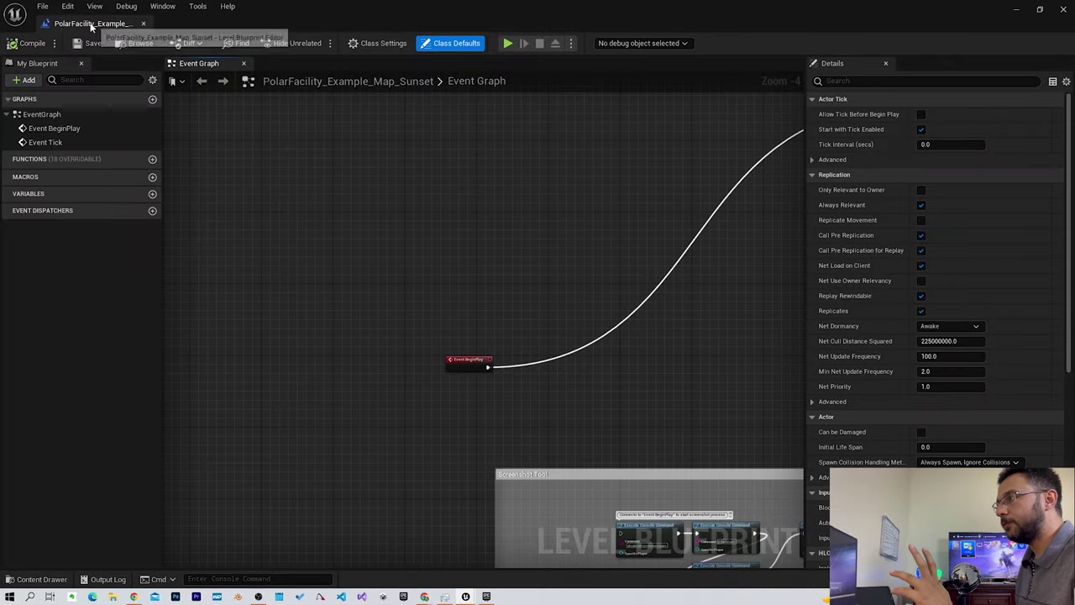
left_click_drag(91, 28, 235, 29)
right_click_drag(630, 304, 522, 282)
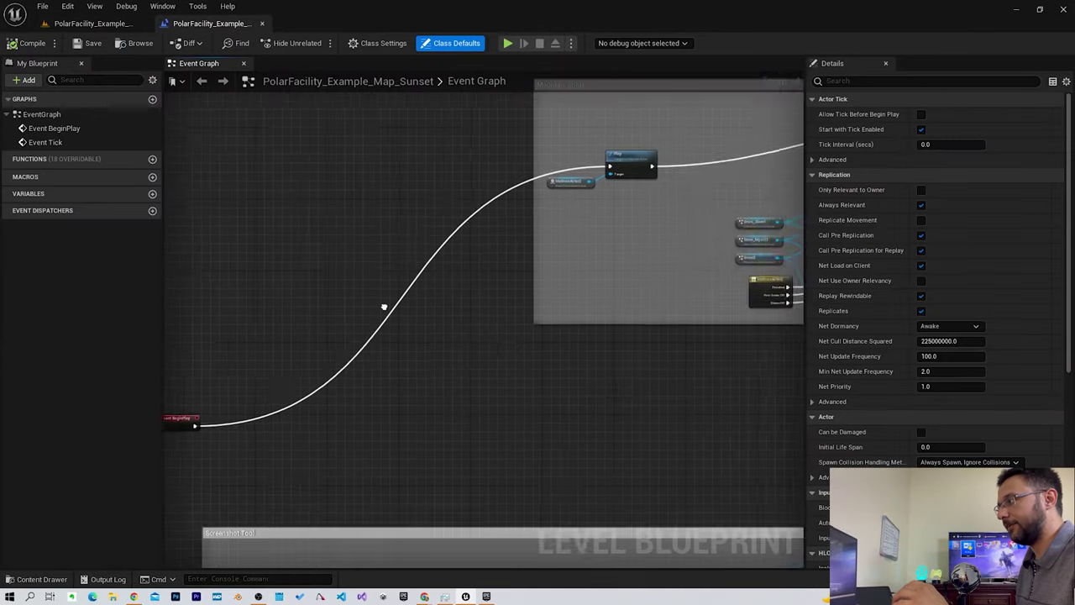
left_click(78, 27)
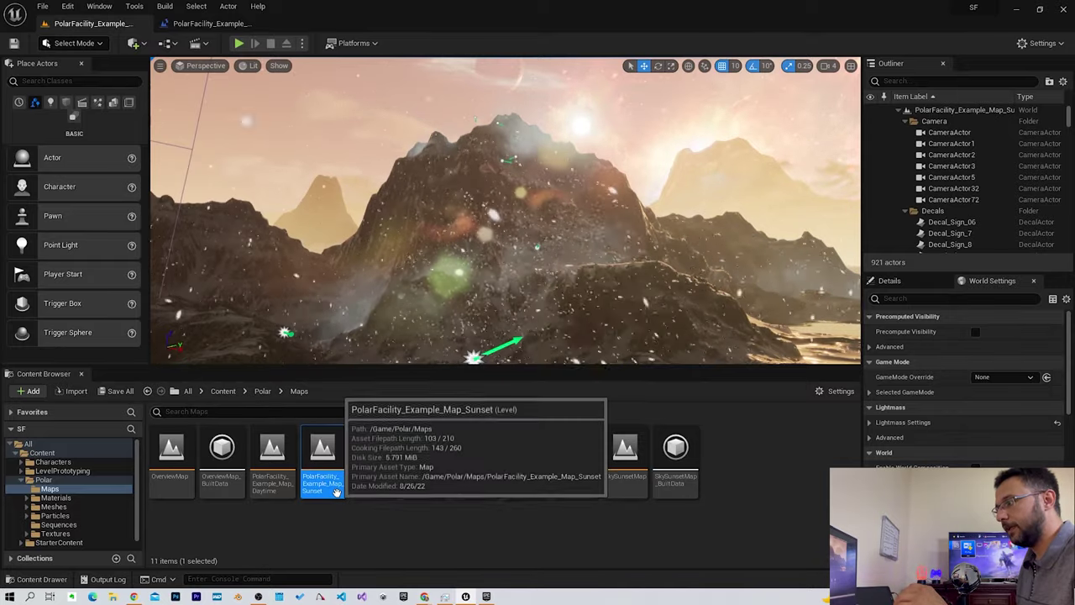
left_click(211, 25)
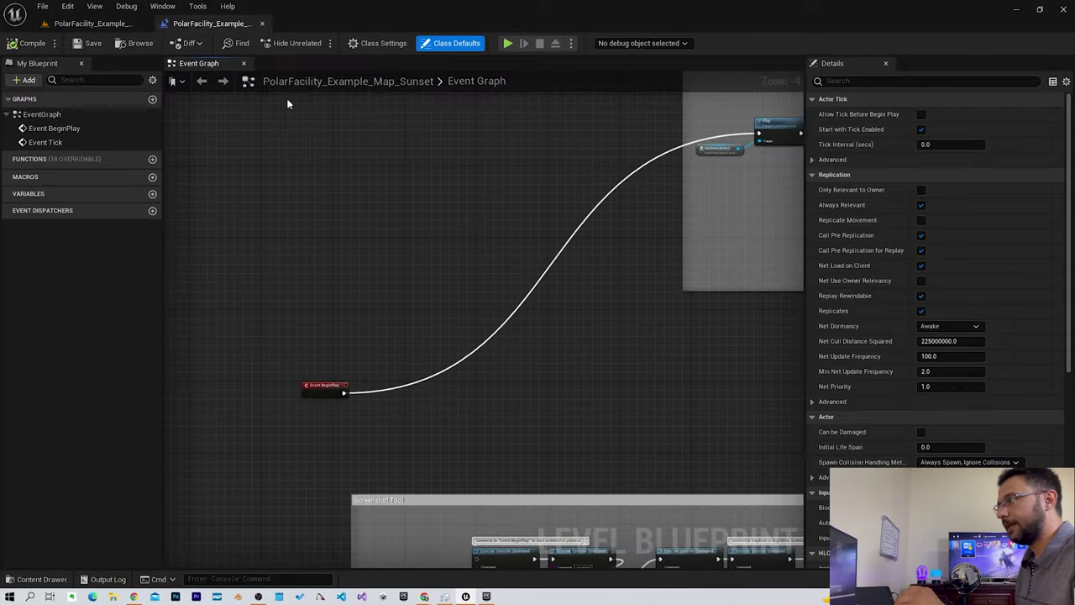
Step: Locate Event BeginPlay and the Matinee Play node, and disconnect BeginPlay's execution wire
left_click_drag(302, 386, 417, 208)
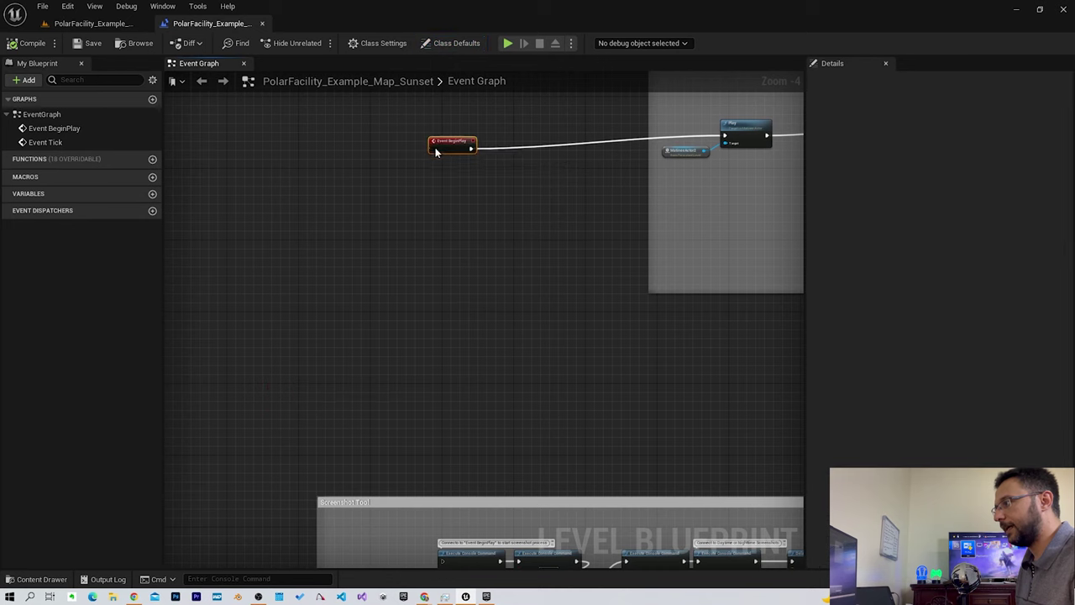
scroll(463, 156, "up", 4)
right_click_drag(456, 214, 382, 251)
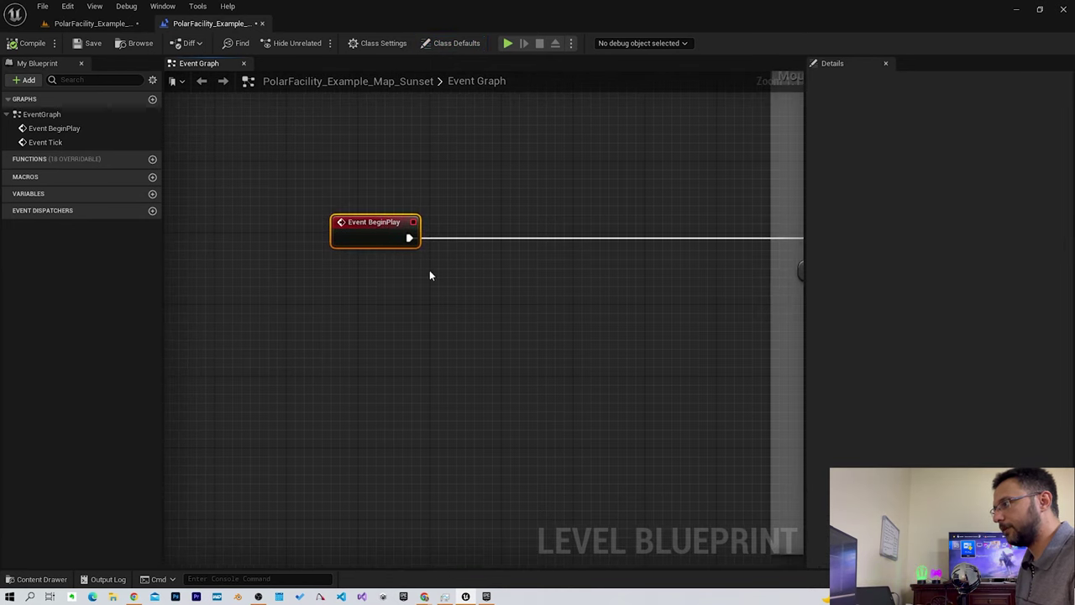
left_click(380, 238)
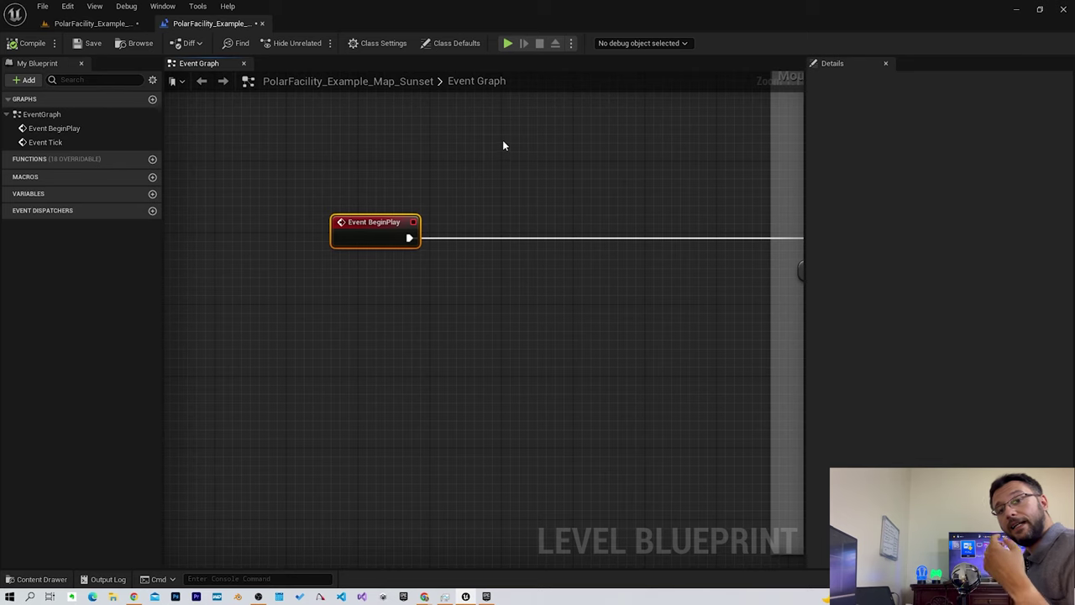
right_click_drag(460, 219, 247, 205)
right_click_drag(427, 300, 206, 295)
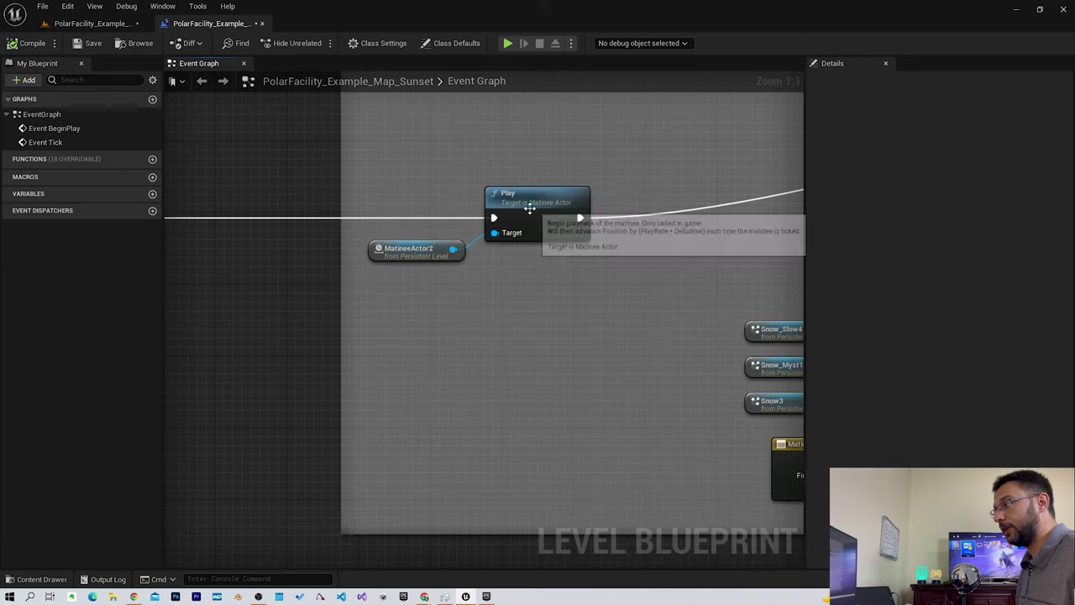
mouse_move(583, 291)
right_mouse_down()
mouse_move(559, 314)
mouse_move(336, 353)
right_mouse_up()
mouse_move(662, 376)
right_mouse_down()
mouse_move(493, 360)
mouse_move(356, 210)
mouse_move(732, 330)
right_mouse_up()
right_click_drag(403, 303, 680, 240)
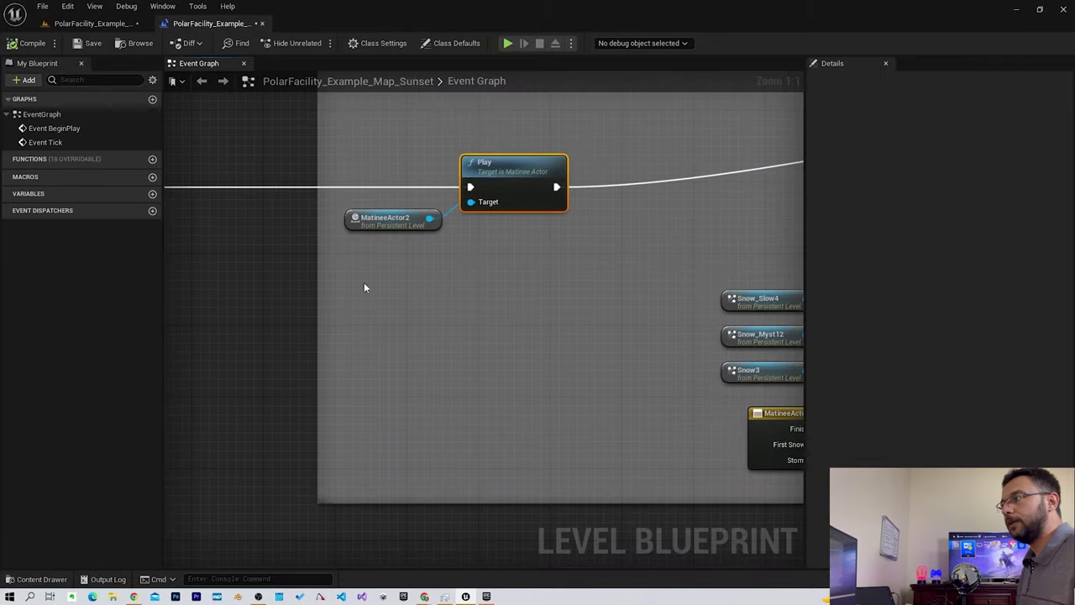
right_click_drag(365, 288, 616, 338)
right_click_drag(279, 378, 424, 371)
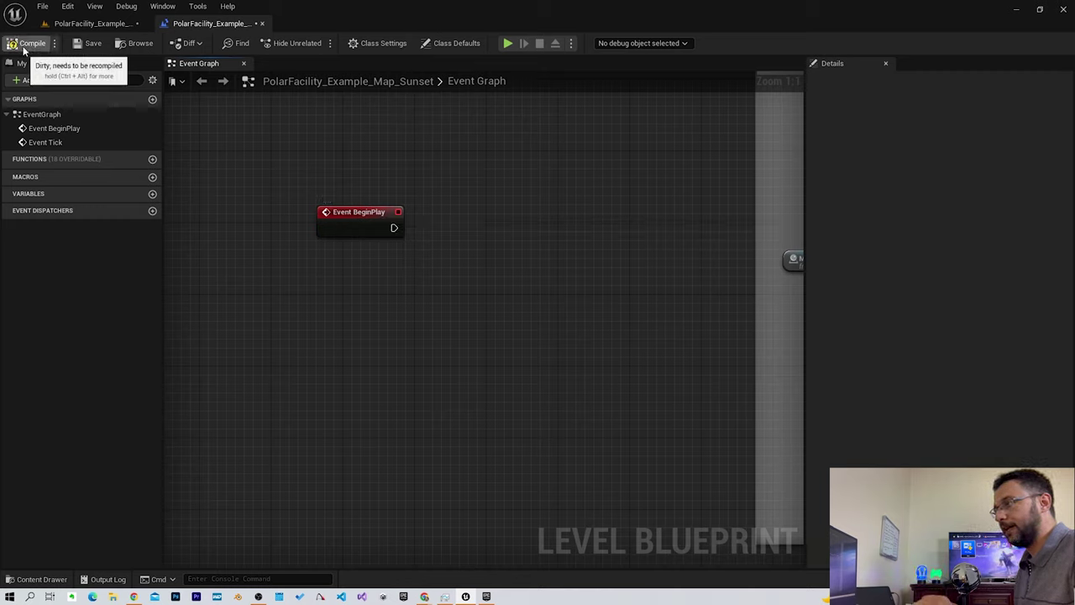
Step: Compile the Level Blueprint, then play-test by running the character forward into the open terrain
left_click(87, 42)
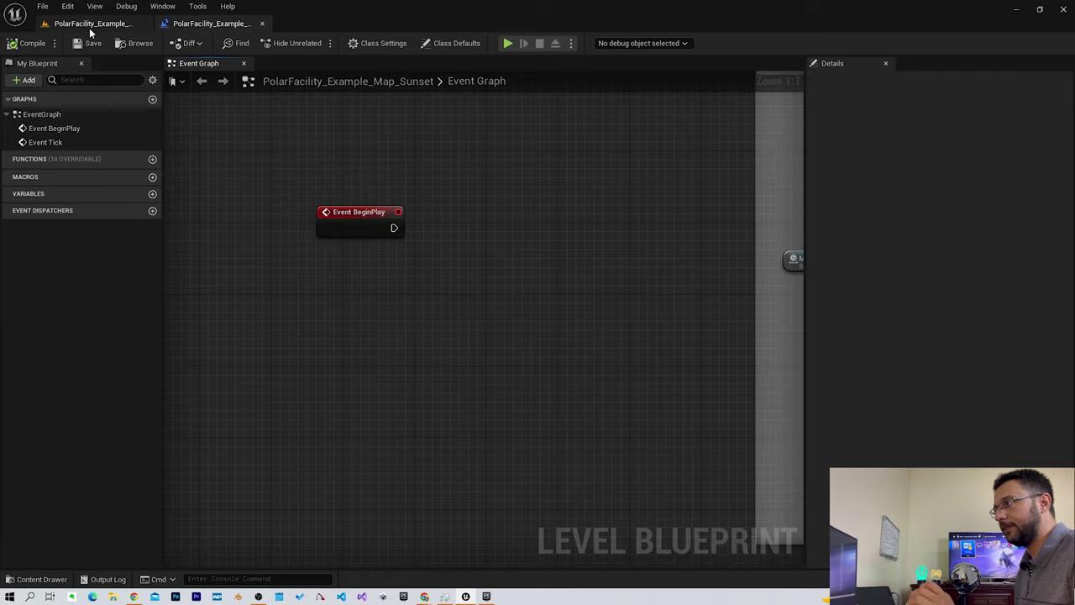
left_click(91, 24)
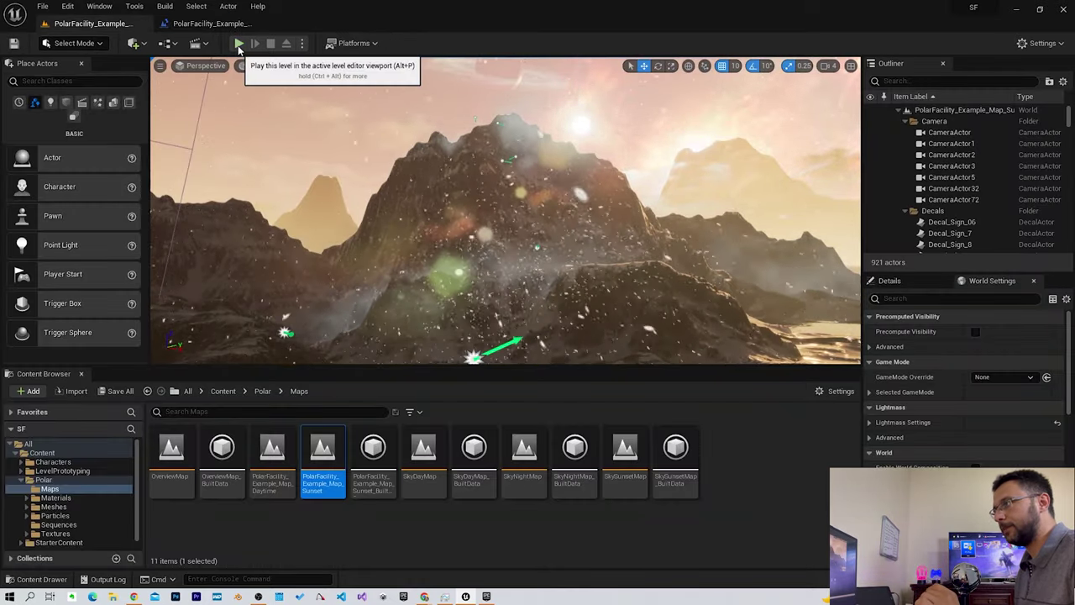
left_click(240, 44)
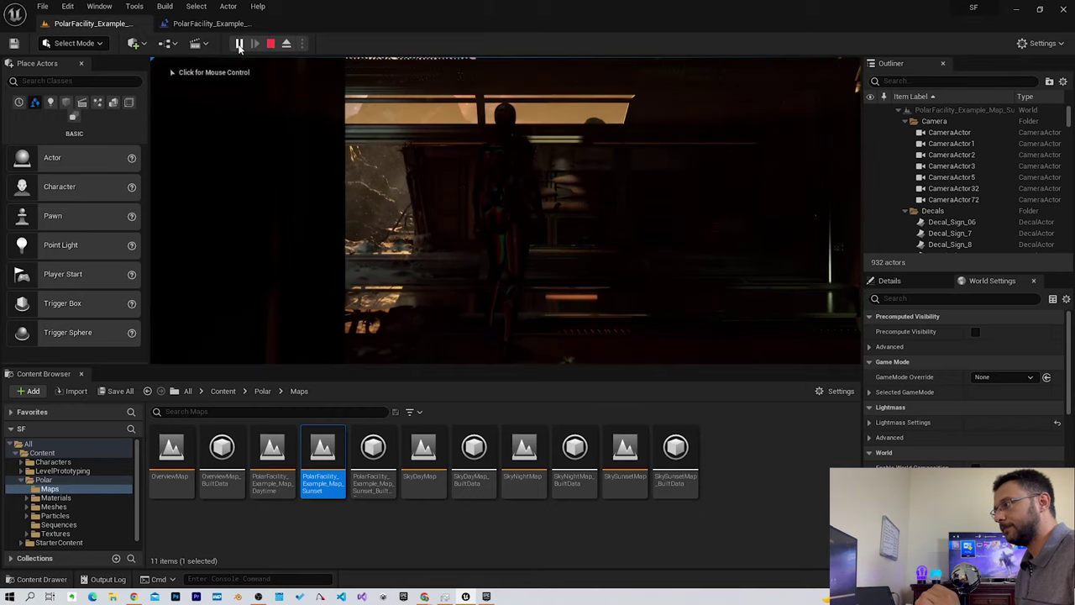
left_click(663, 236)
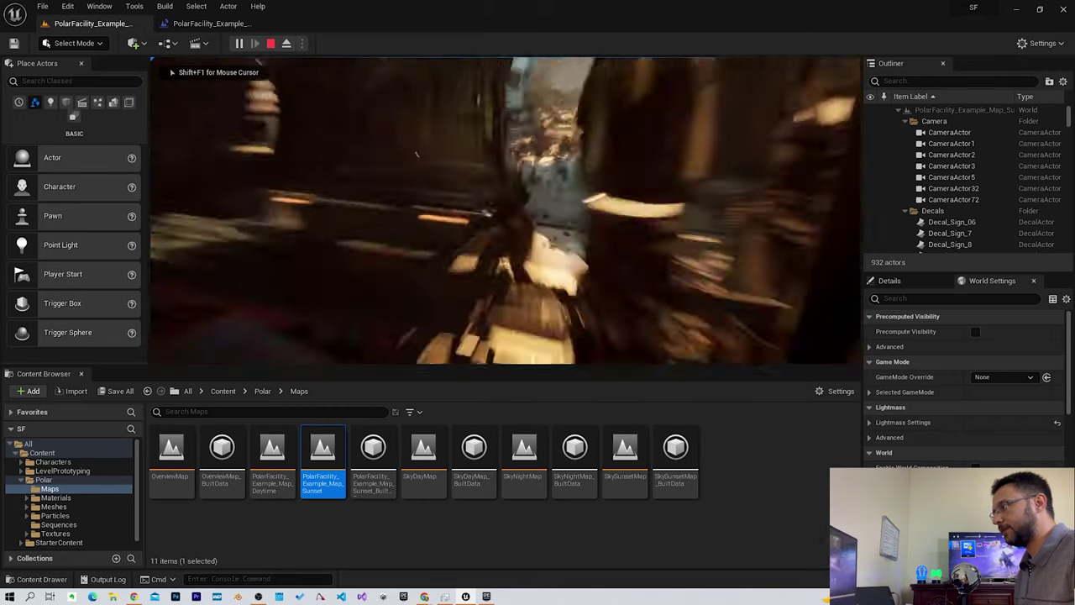
key("w")
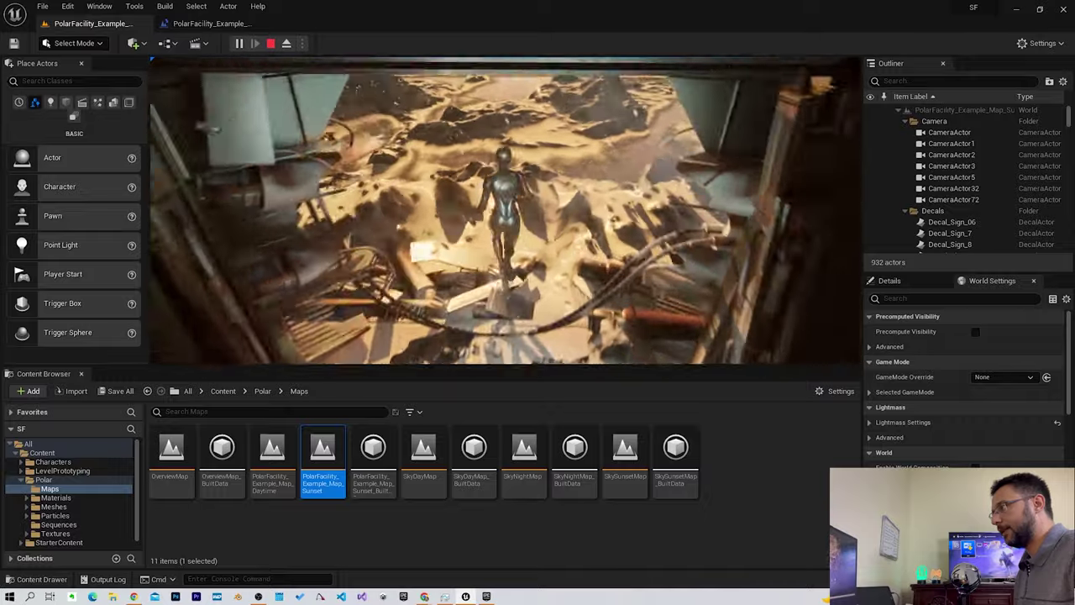
key("w")
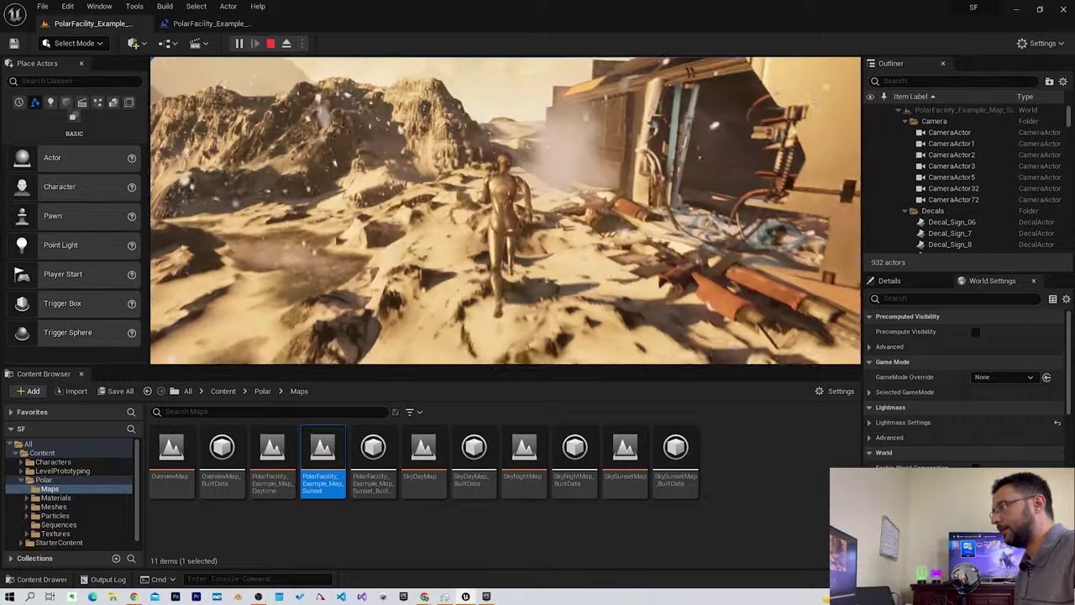
key("w")
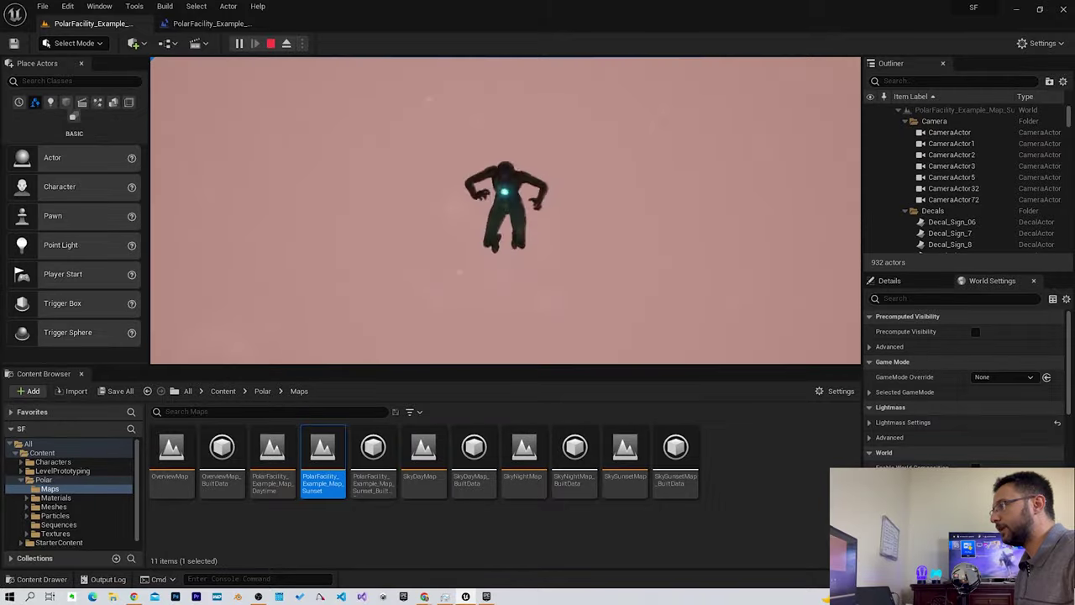
key("Escape")
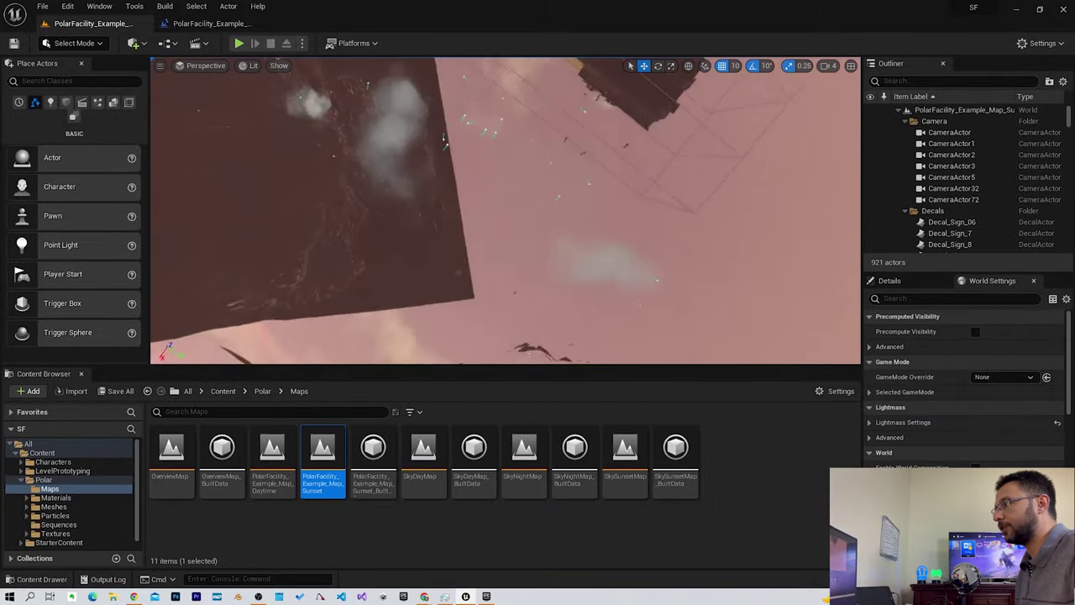
Step: Run a second play-test with Alt+P, freeing the mouse before stopping the session
right_click_drag(444, 141, 472, 270)
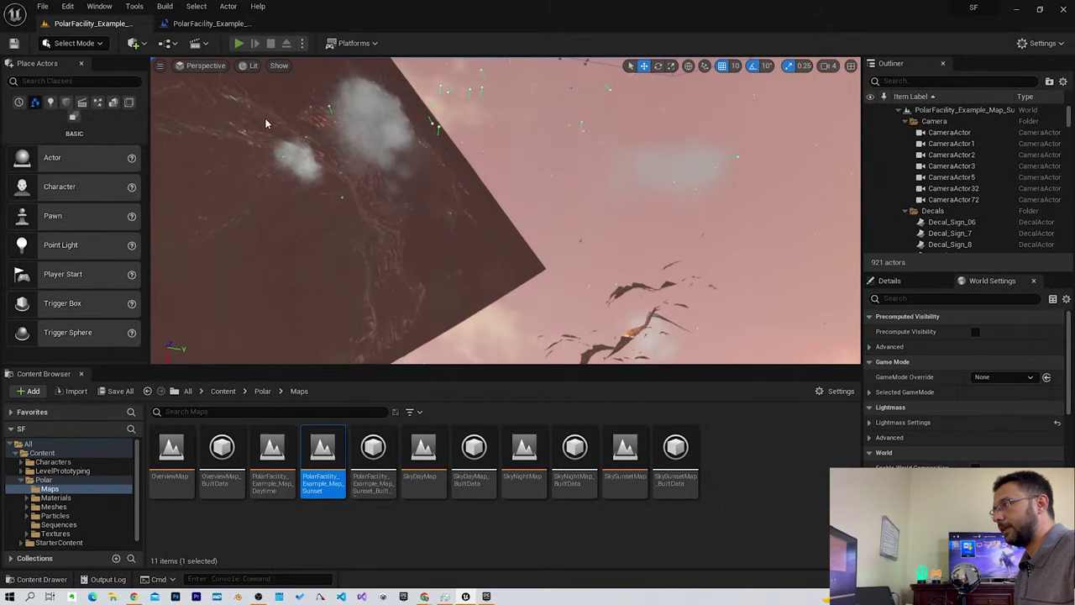
key("alt+p")
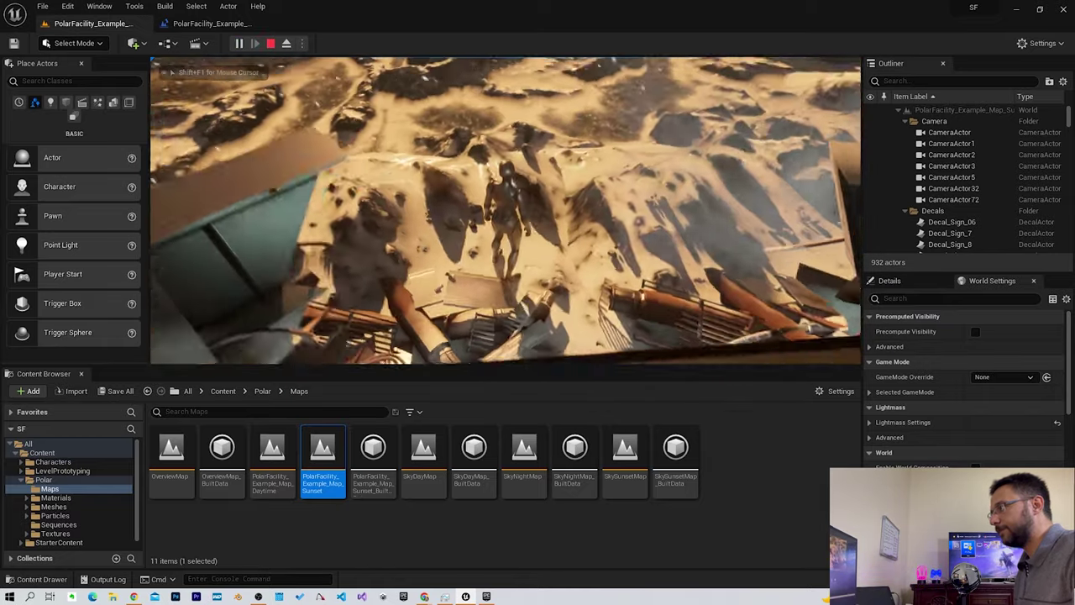
key("shift+F1")
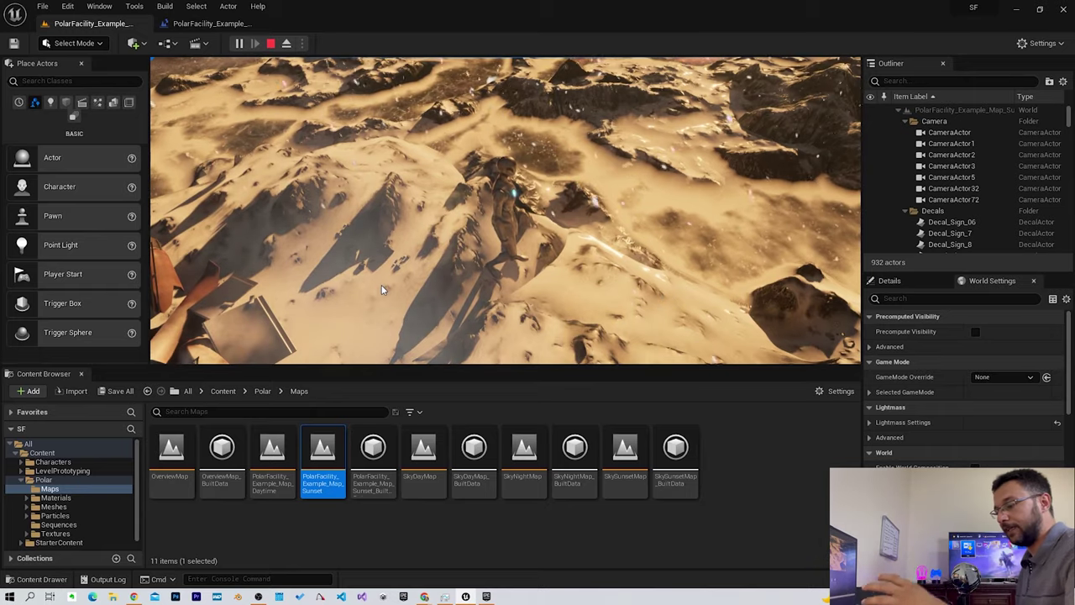
key("Escape")
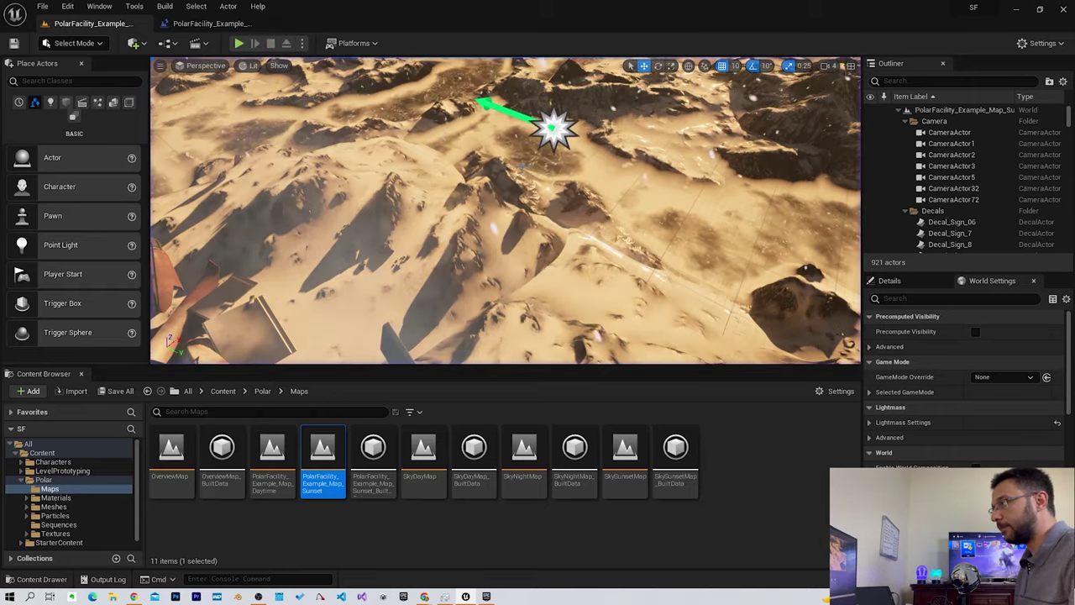
Step: Select the EditorPlane7 terrain plane and browse to its EditorPlane mesh asset
mouse_move(504, 210)
right_mouse_down()
mouse_move(470, 210)
mouse_move(504, 210)
mouse_move(593, 169)
right_mouse_up()
left_click(505, 294)
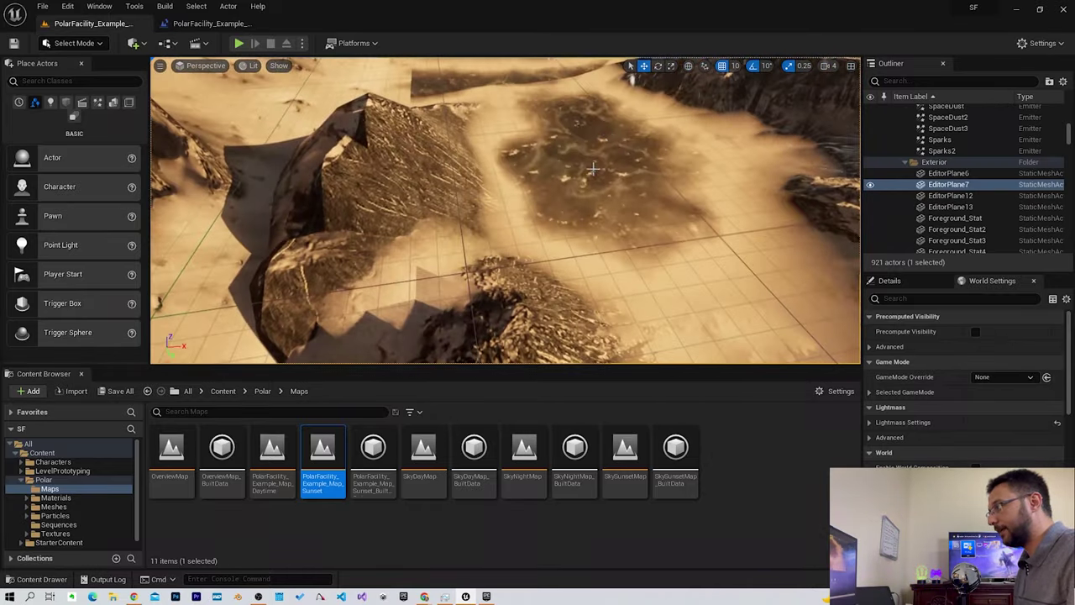
right_click_drag(504, 210, 521, 201)
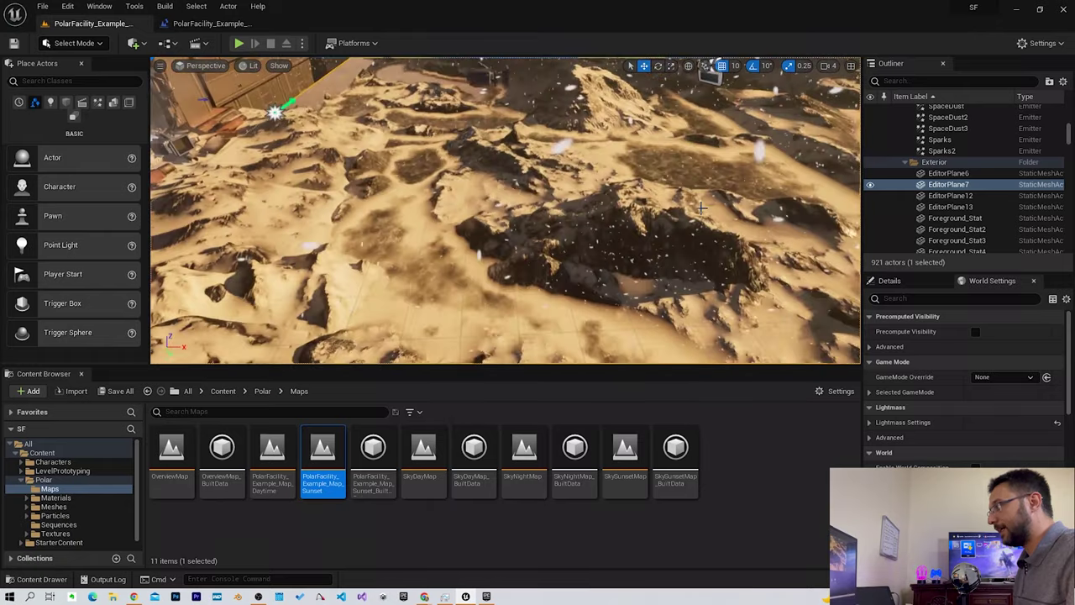
right_click(956, 190)
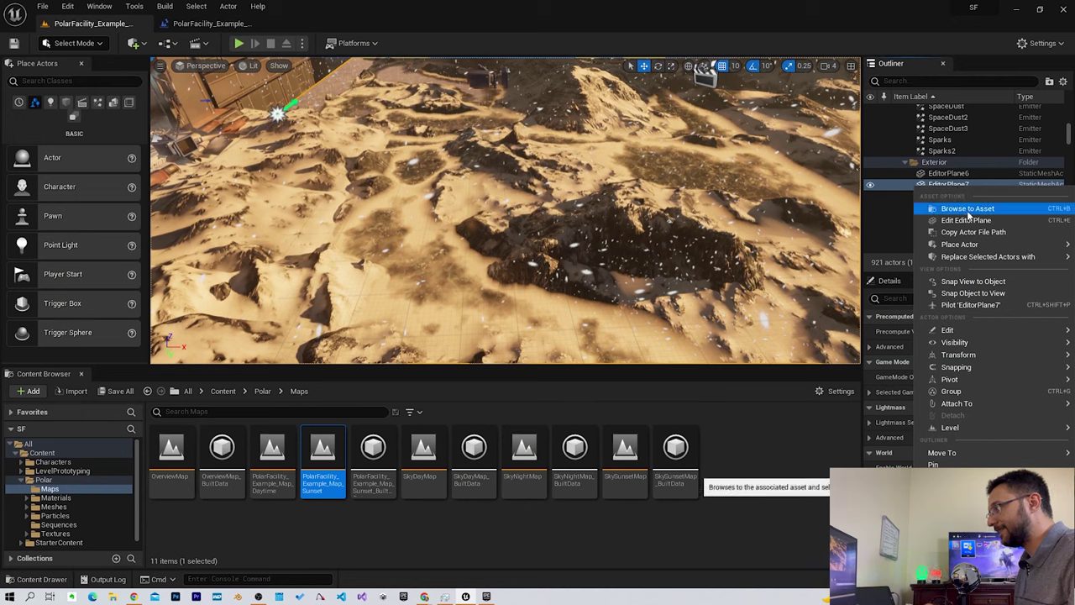
left_click(968, 210)
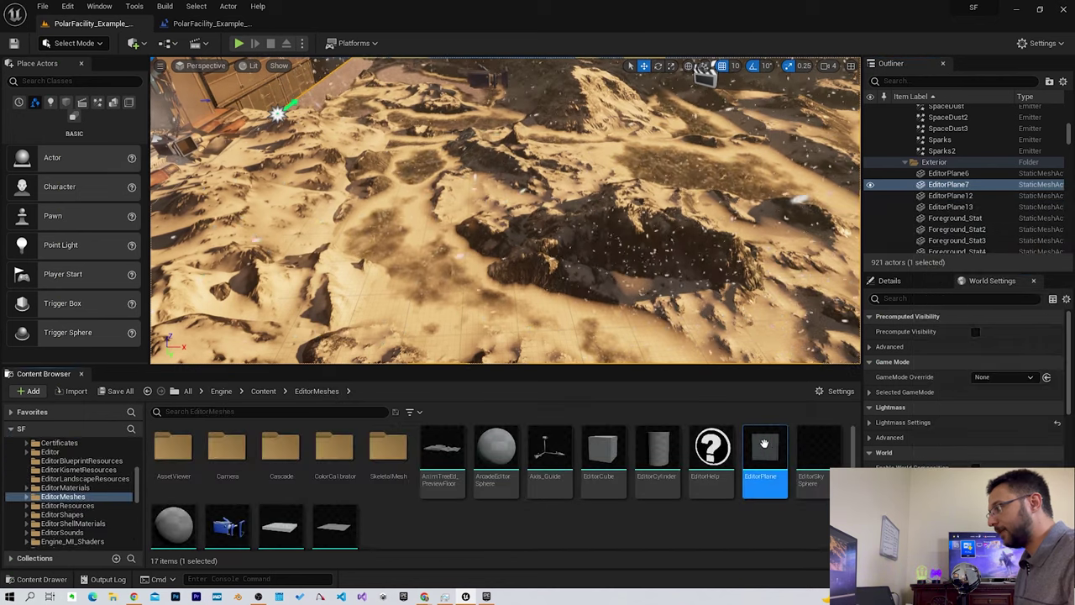
Step: Add Box Simplified Collision to the EditorPlane mesh, then return to the Polar Facility level
double_click(766, 458)
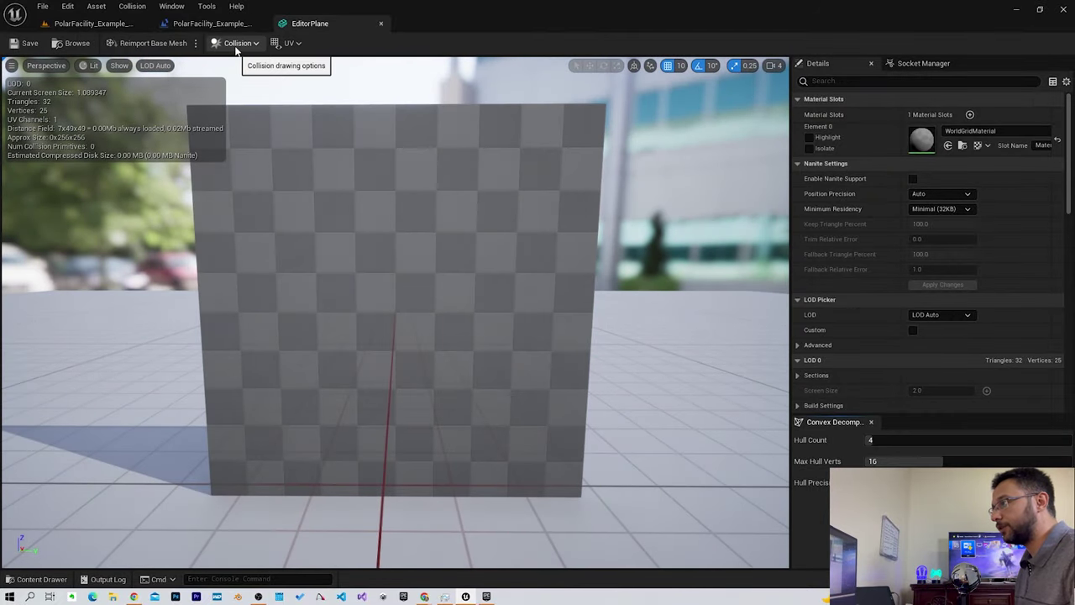
left_click(236, 43)
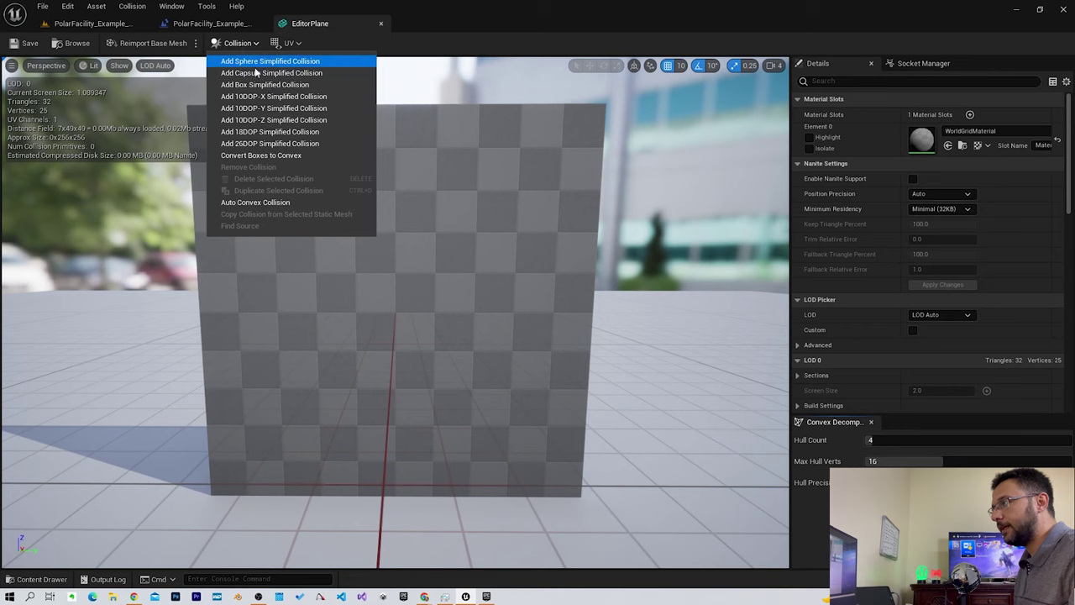
mouse_move(635, 203)
left_mouse_down()
mouse_move(588, 252)
mouse_move(532, 219)
left_mouse_up()
left_click(235, 42)
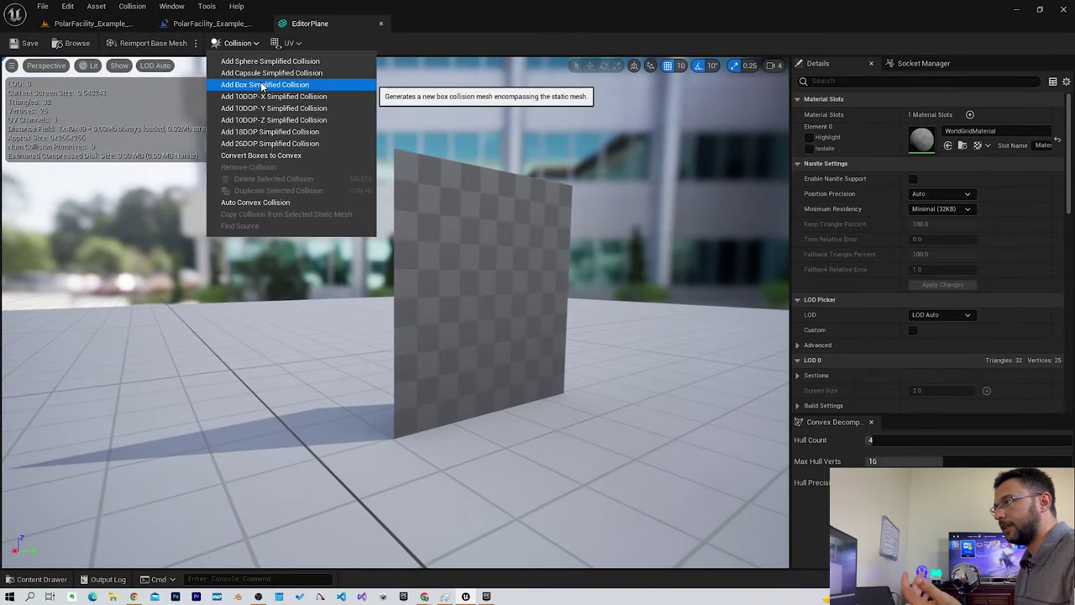
left_click(262, 85)
left_click_drag(395, 296, 402, 170)
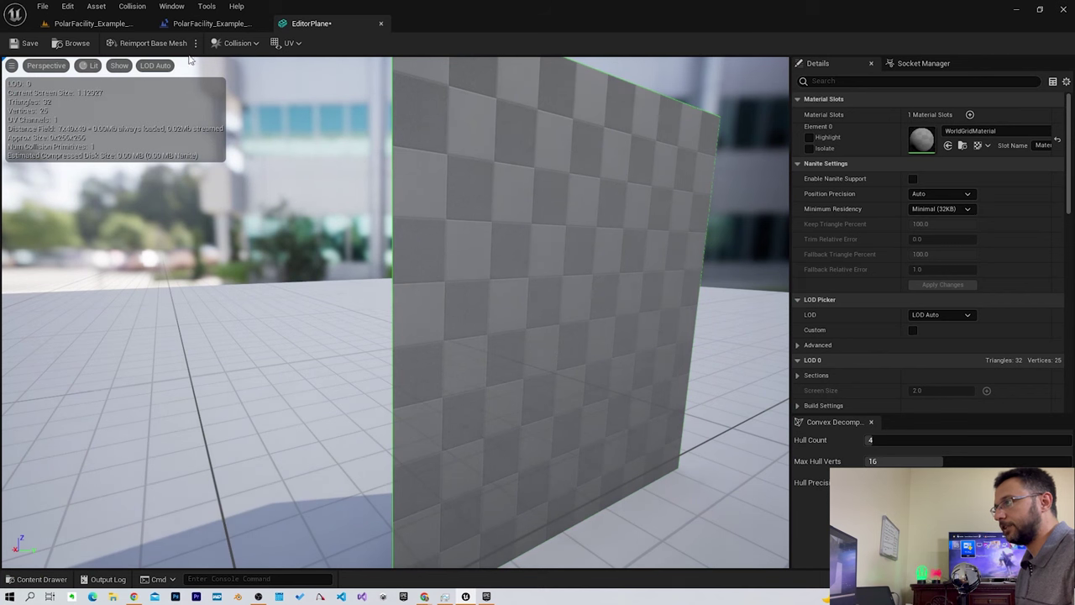
left_click(94, 24)
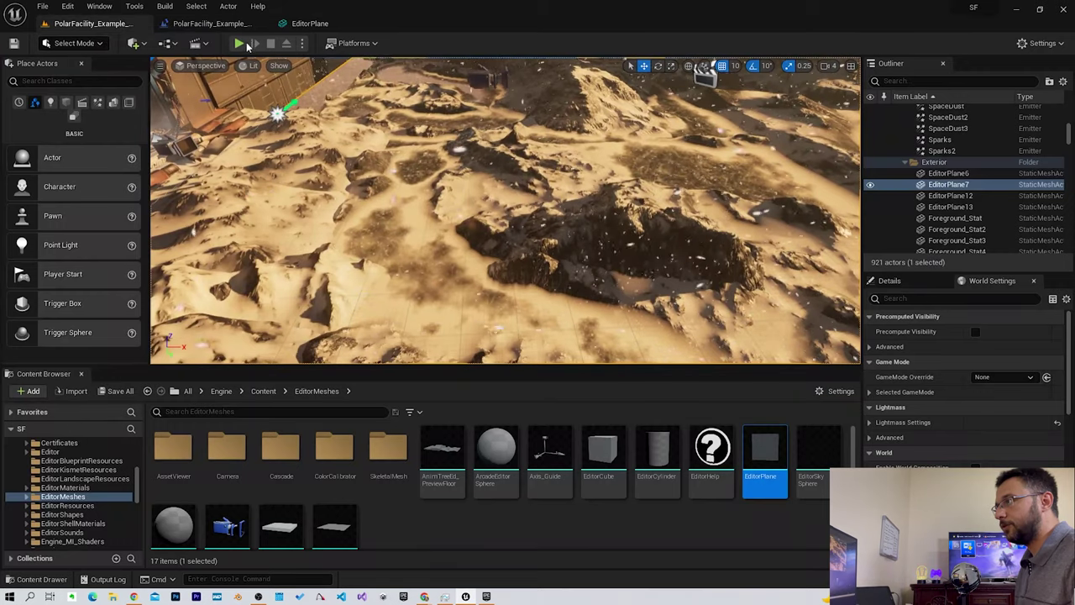
Step: Run a play-test of the sunset level, stop it, then focus the viewport on EditorPlane3
left_click(242, 43)
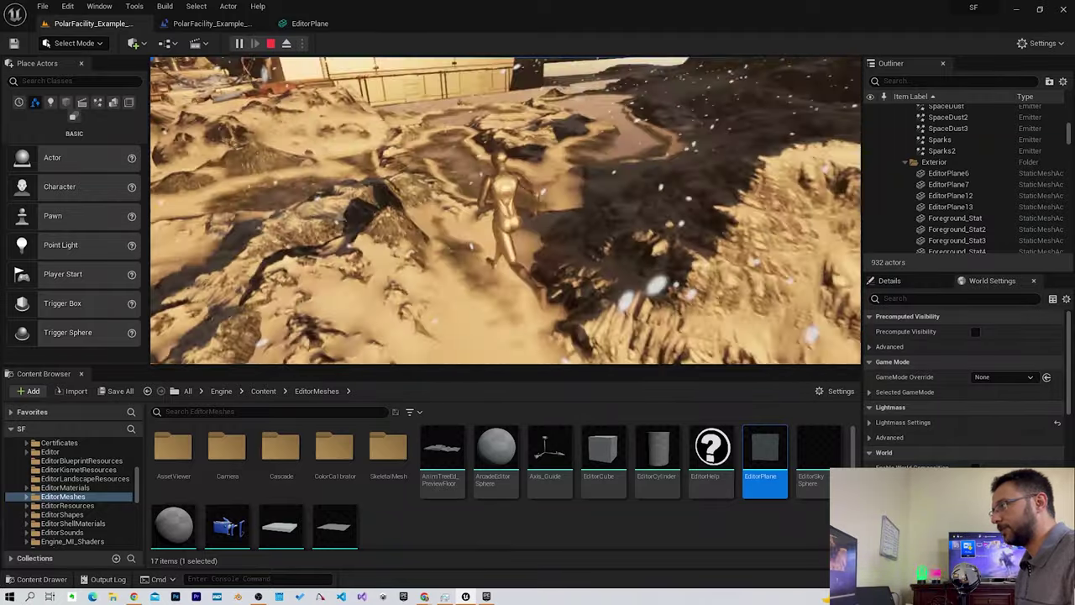
key("Escape")
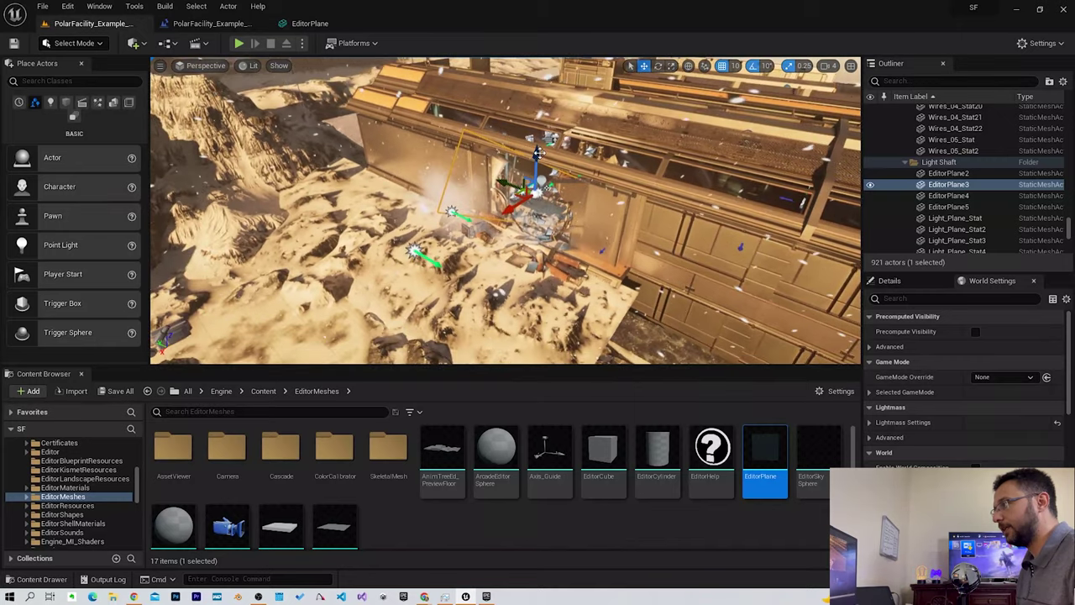
key("f")
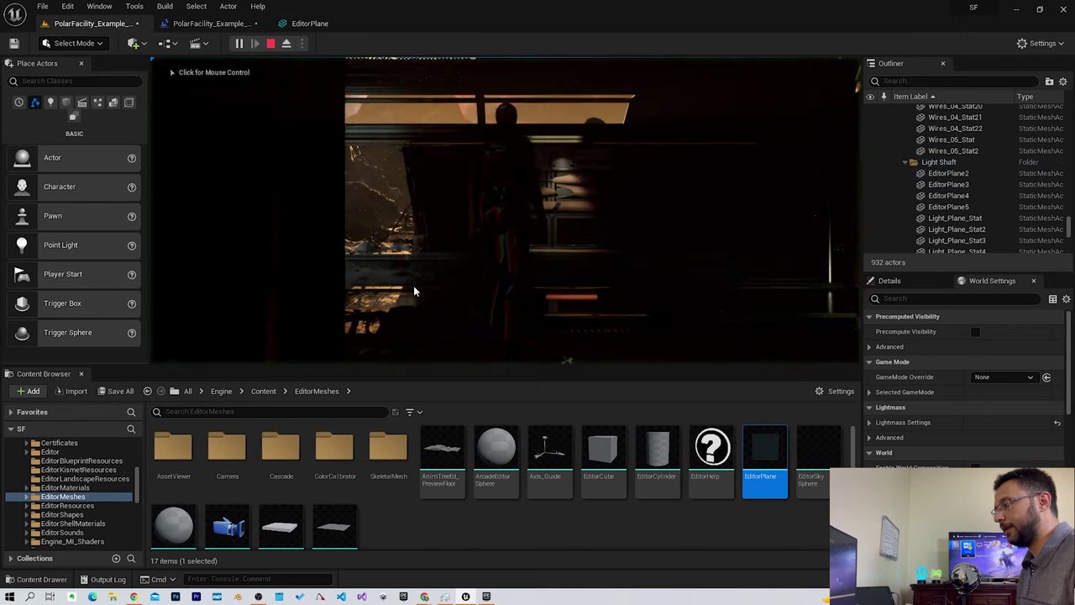
Step: Walk the character forward through the interior, over a ledge onto the sand, then end the play-test
key("w")
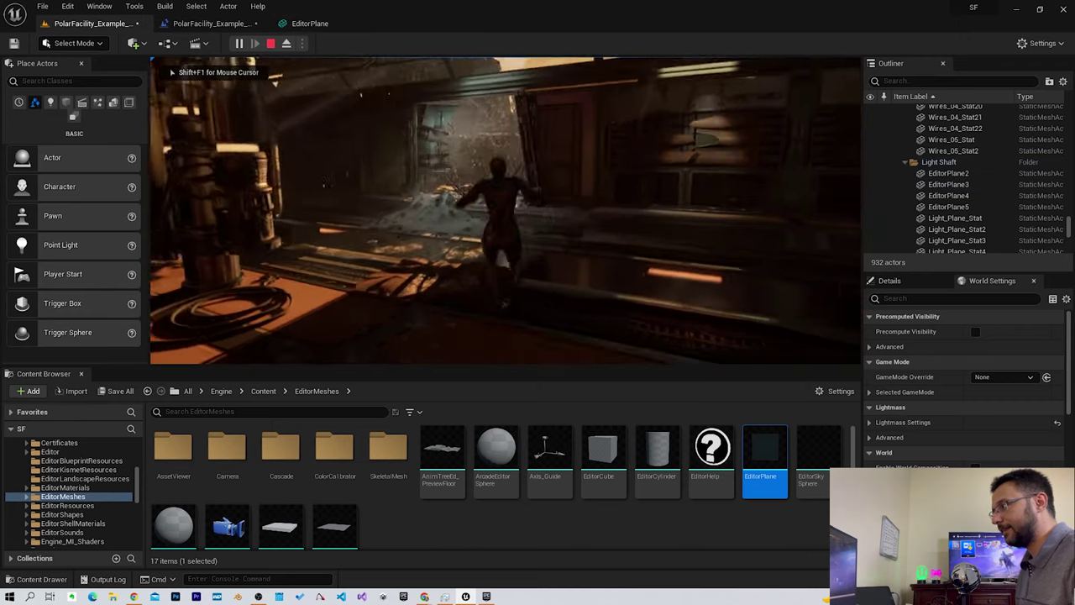
key("w")
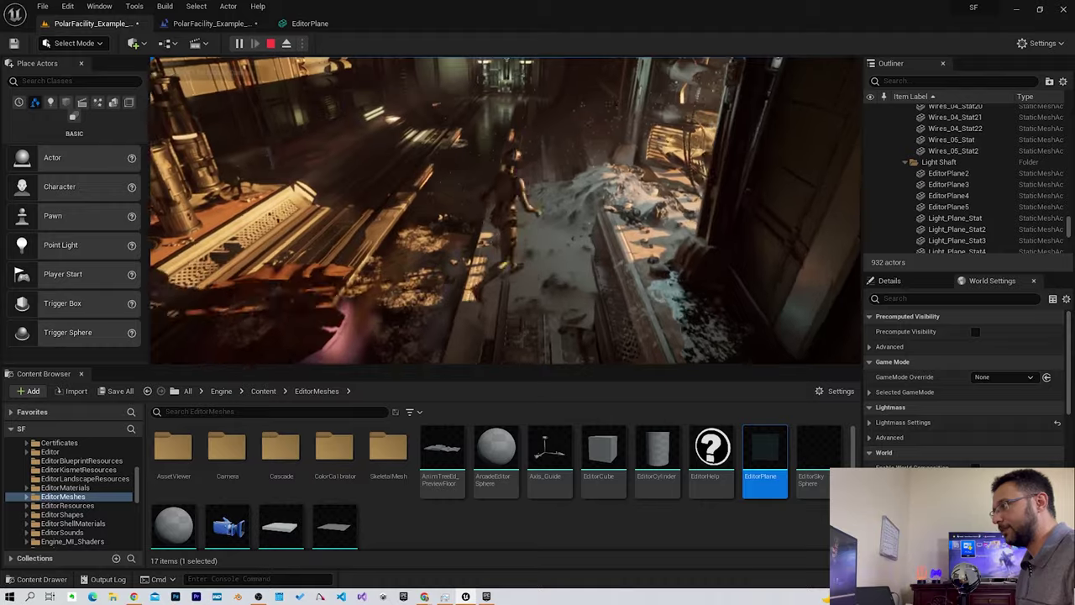
key("w")
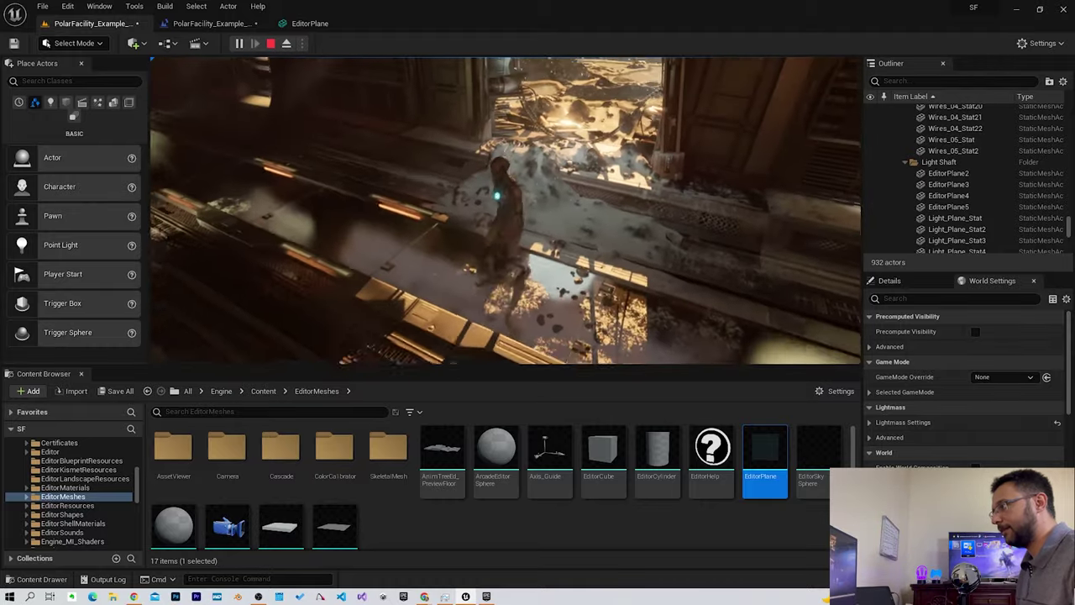
key("w")
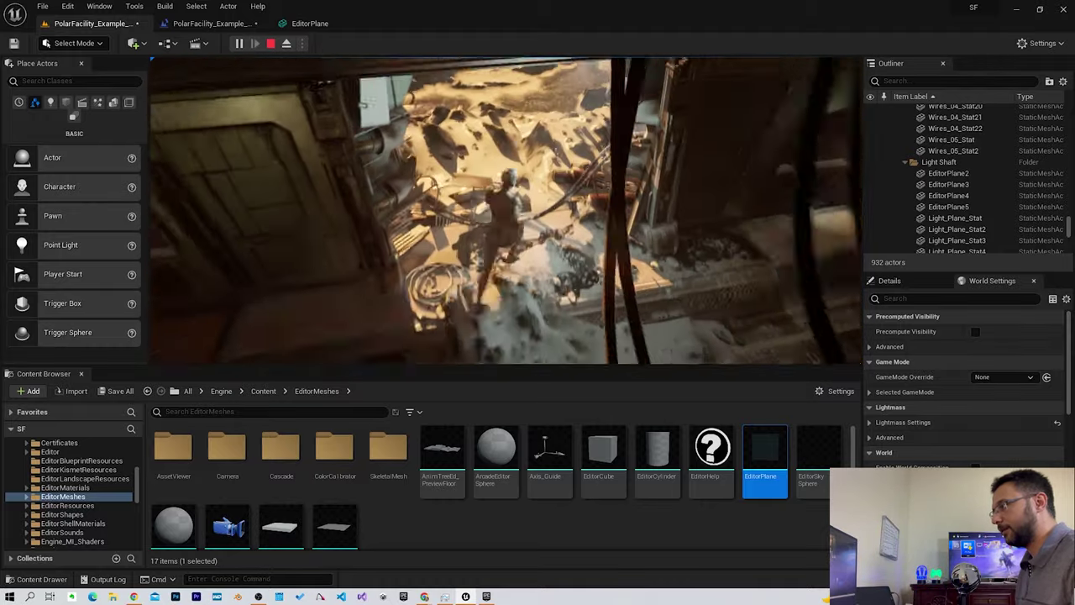
key("Escape")
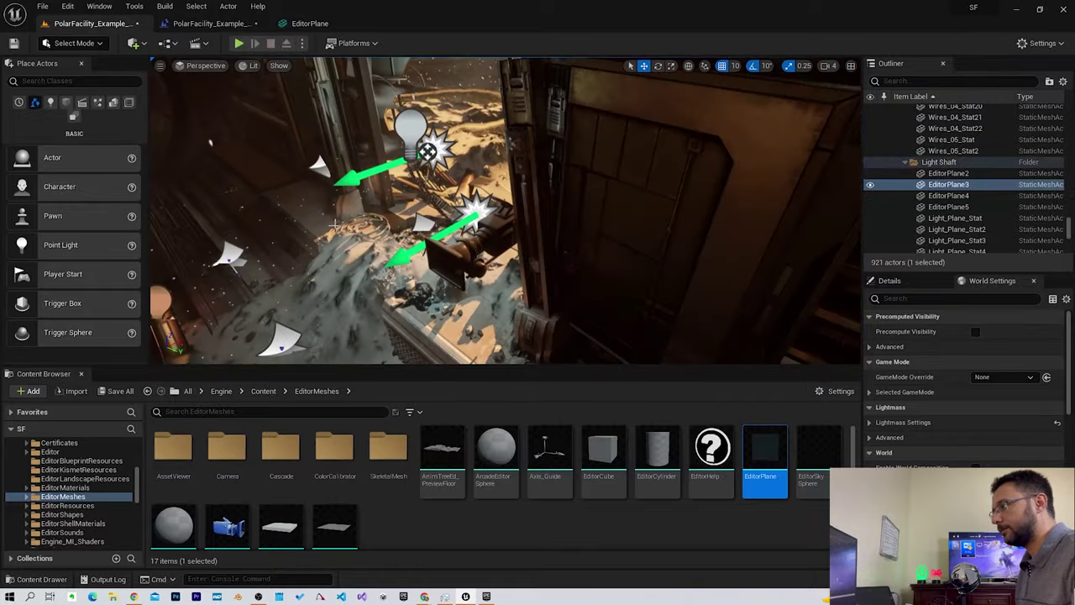
Step: Select EditorPlane2 in the Light Shaft folder and orbit around it to see the rooftops and mountain
left_click(948, 173)
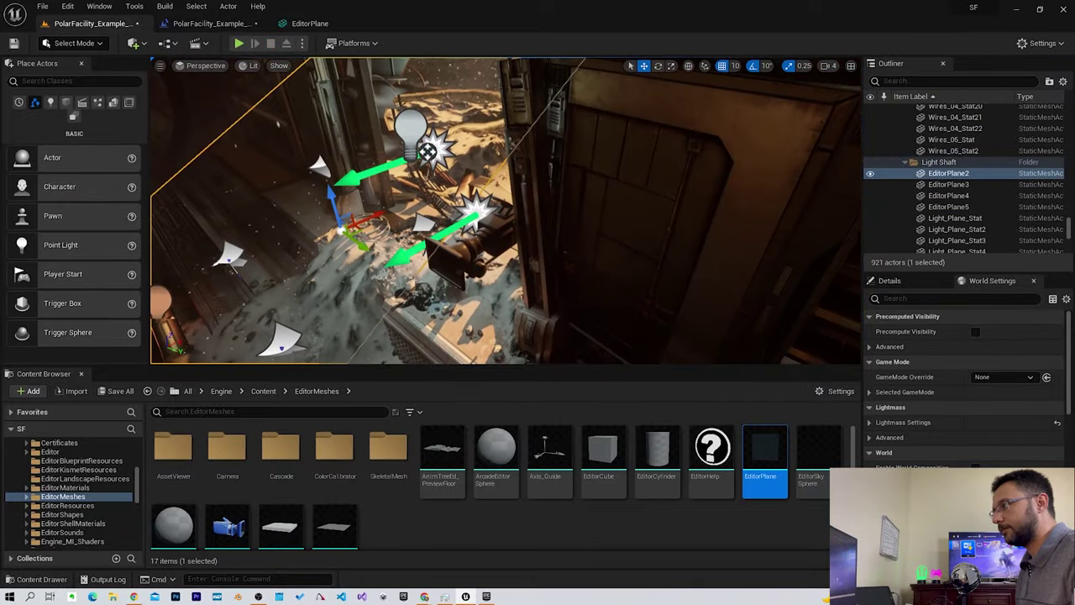
key("f")
left_click_drag(507, 180, 508, 181, "alt")
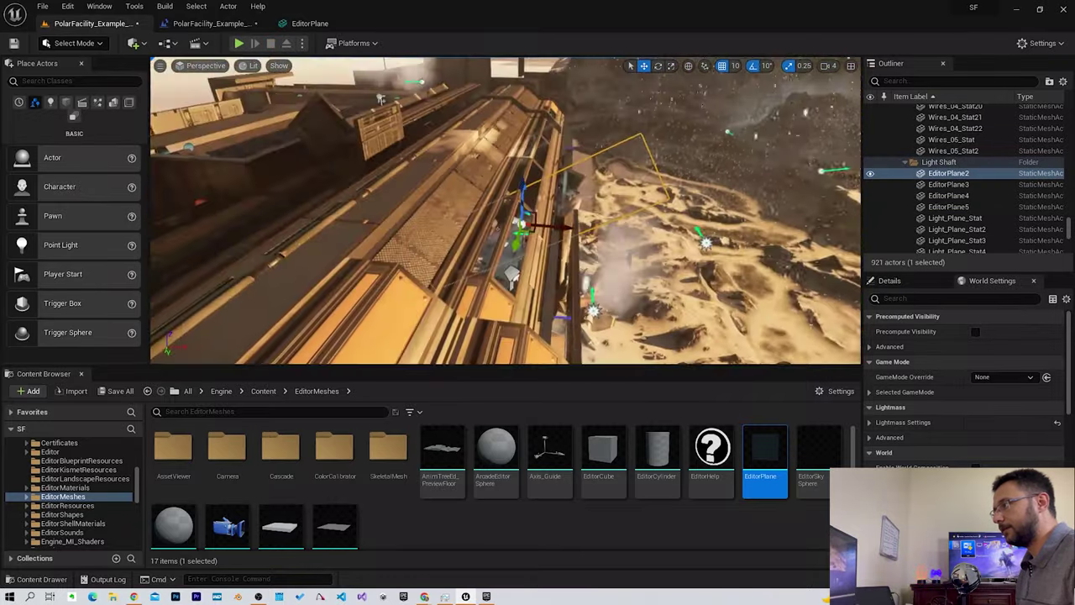
left_click_drag(507, 180, 507, 180, "alt")
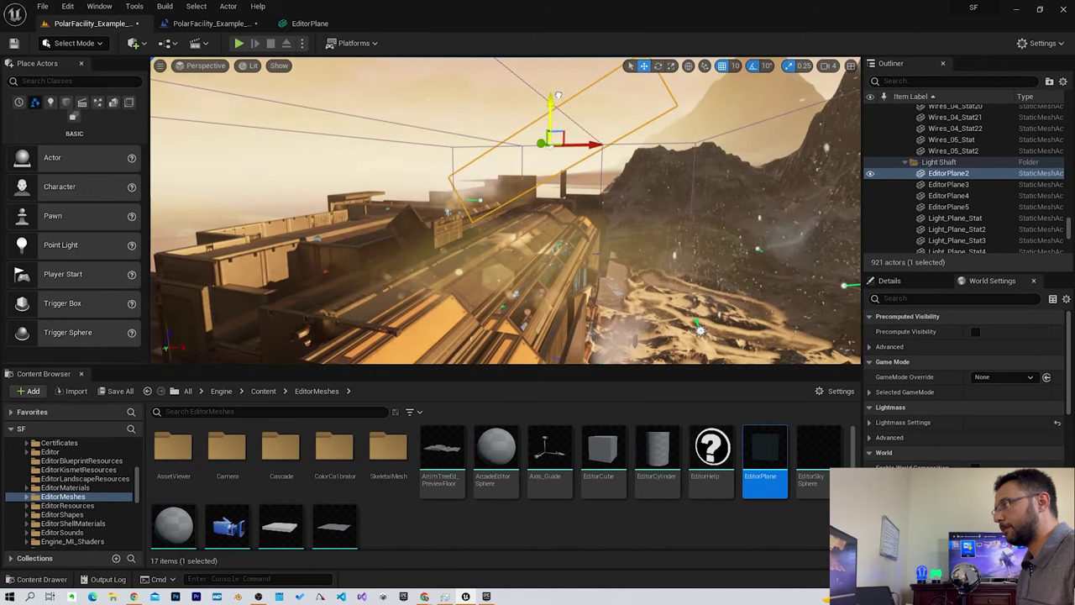